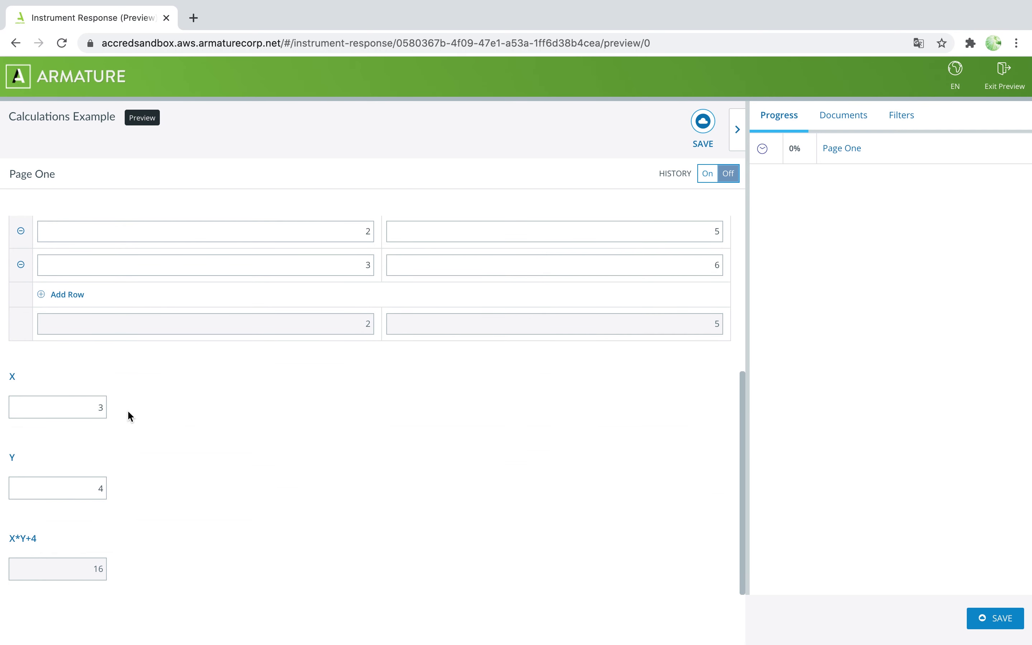
- Change the X value to 5 in the calculation example form
click(104, 408)
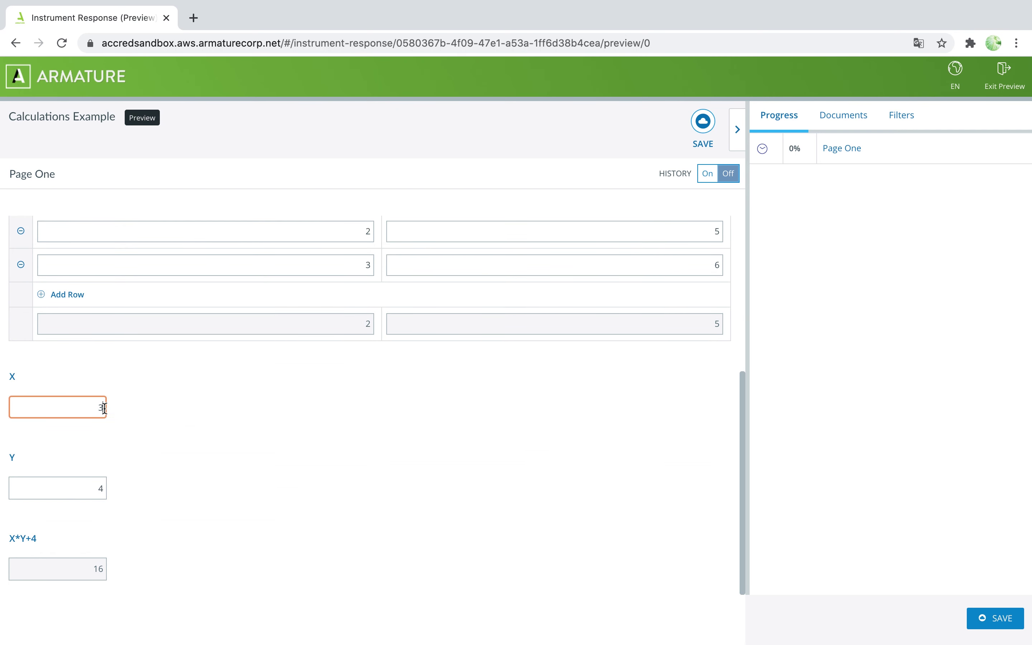
key(BackSpace)
text(5)
click(125, 414)
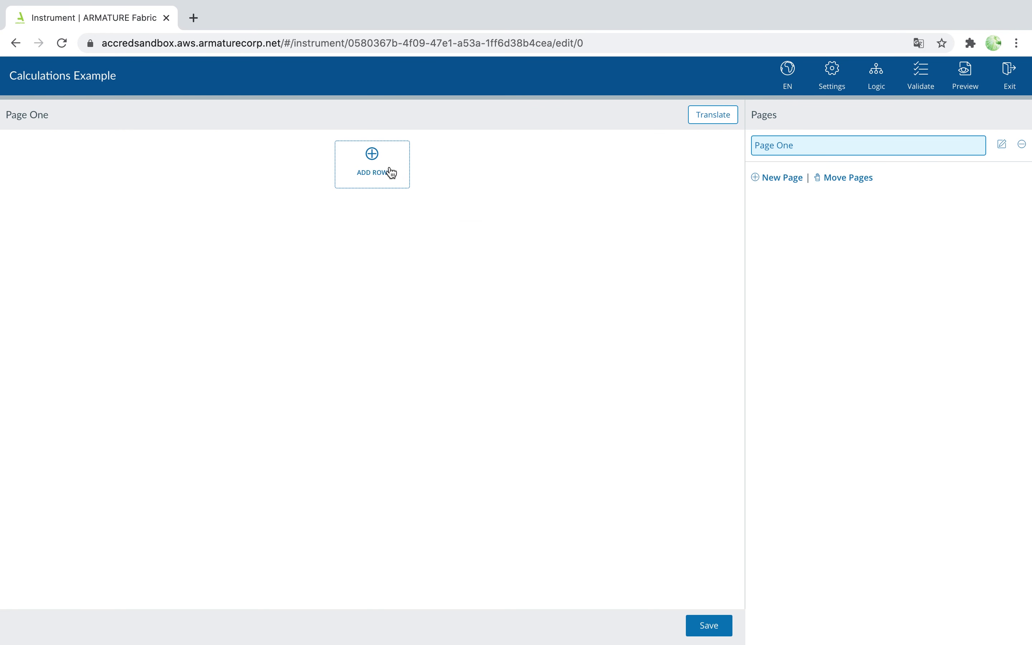
- Add a table of 3 columns and 4 rows with a header row, and make all its body cells whole-number questions
click(391, 172)
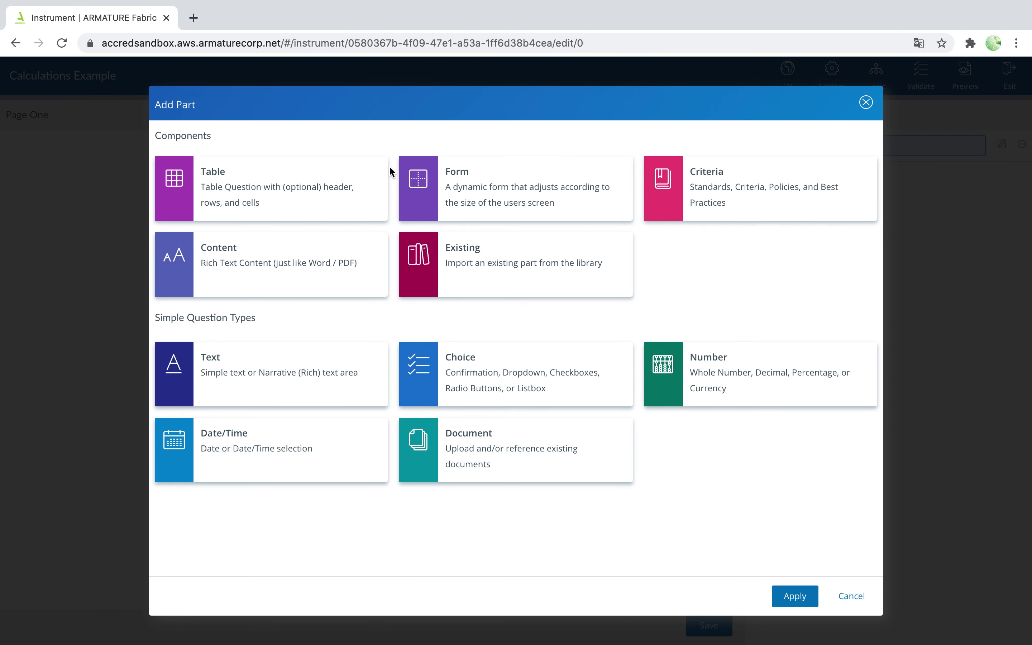
click(328, 181)
click(337, 215)
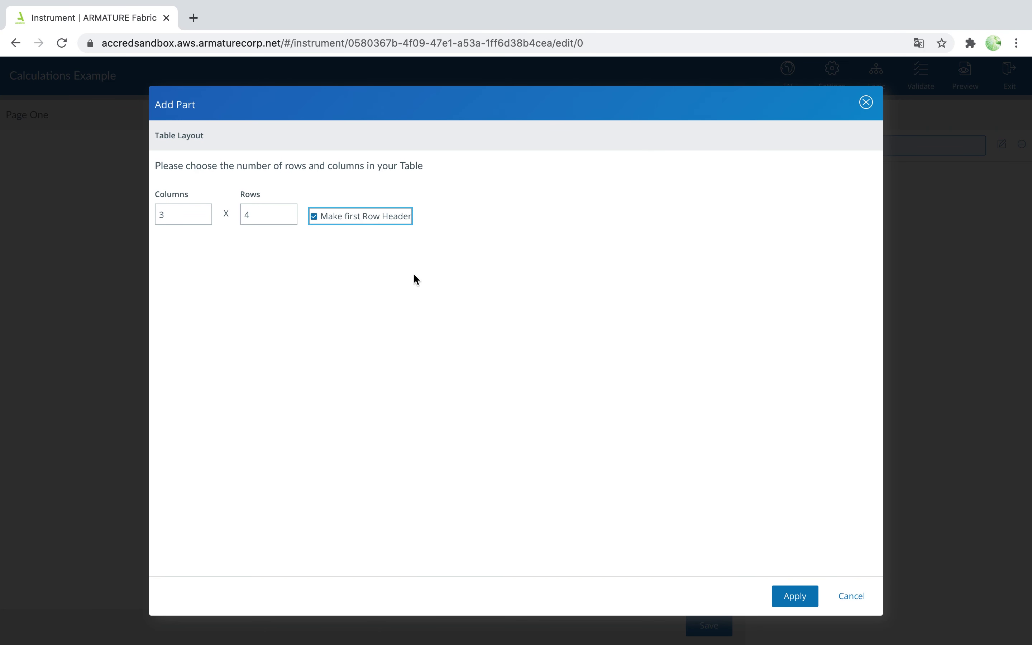
click(794, 600)
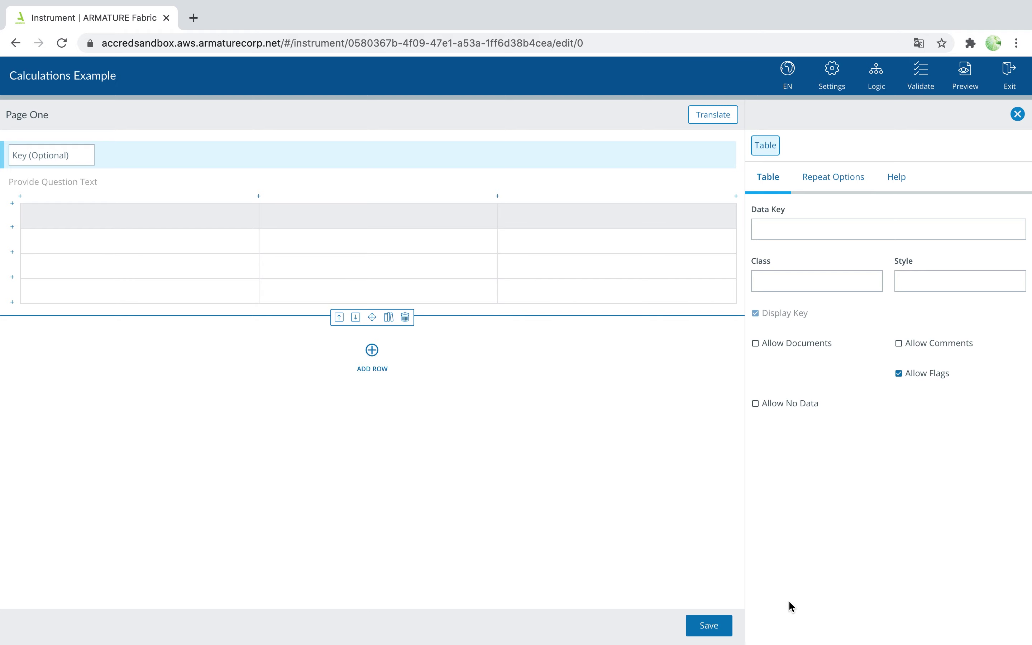
click(805, 370)
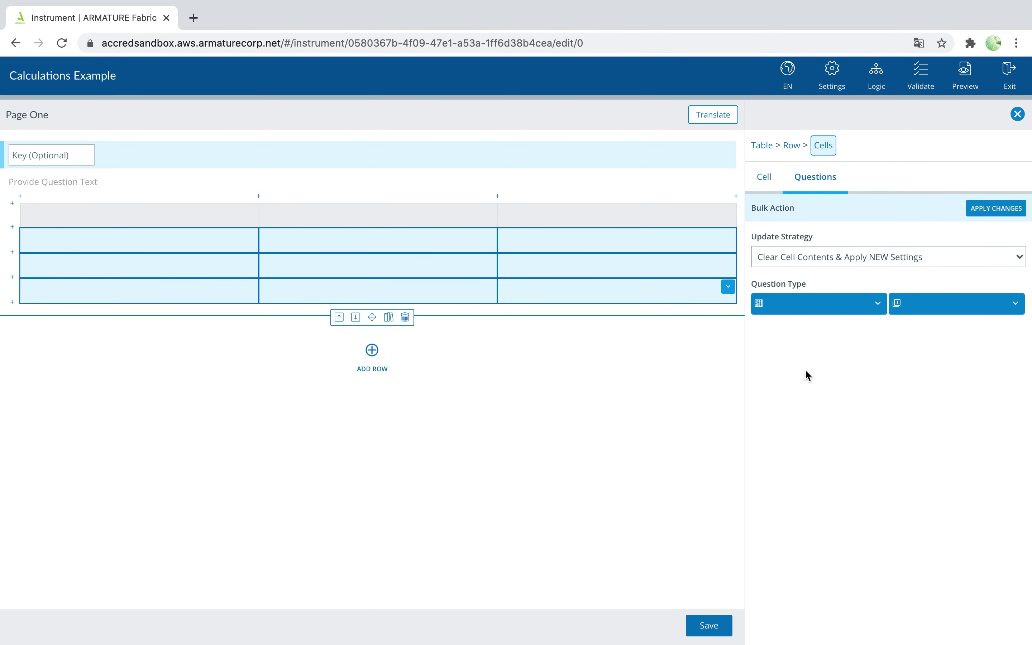
click(982, 213)
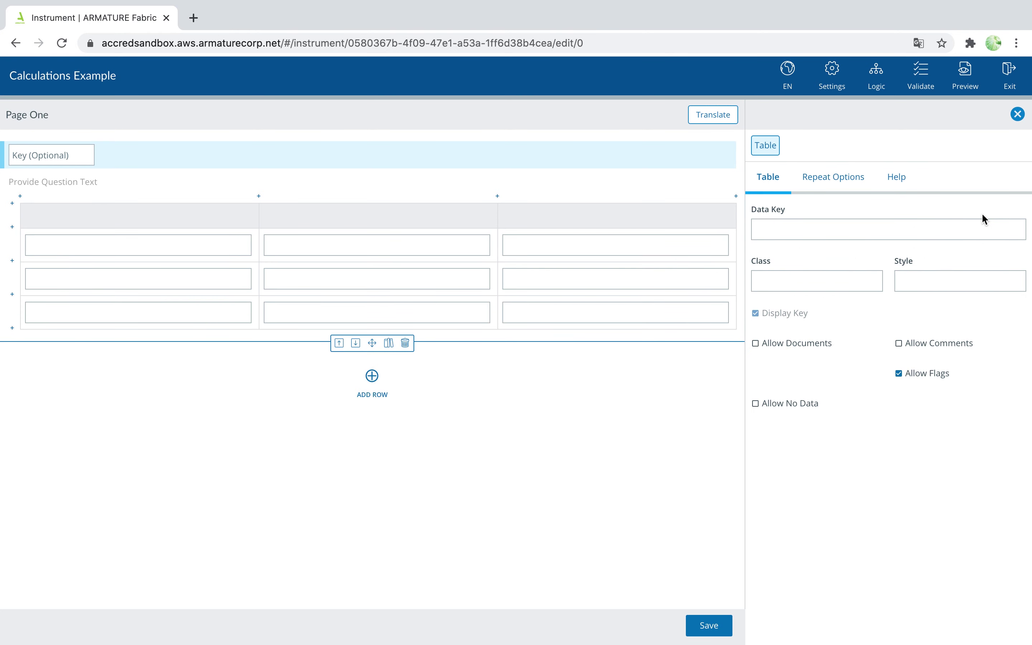
- Check which number question formats are available for the middle cell of the table's last row
click(469, 315)
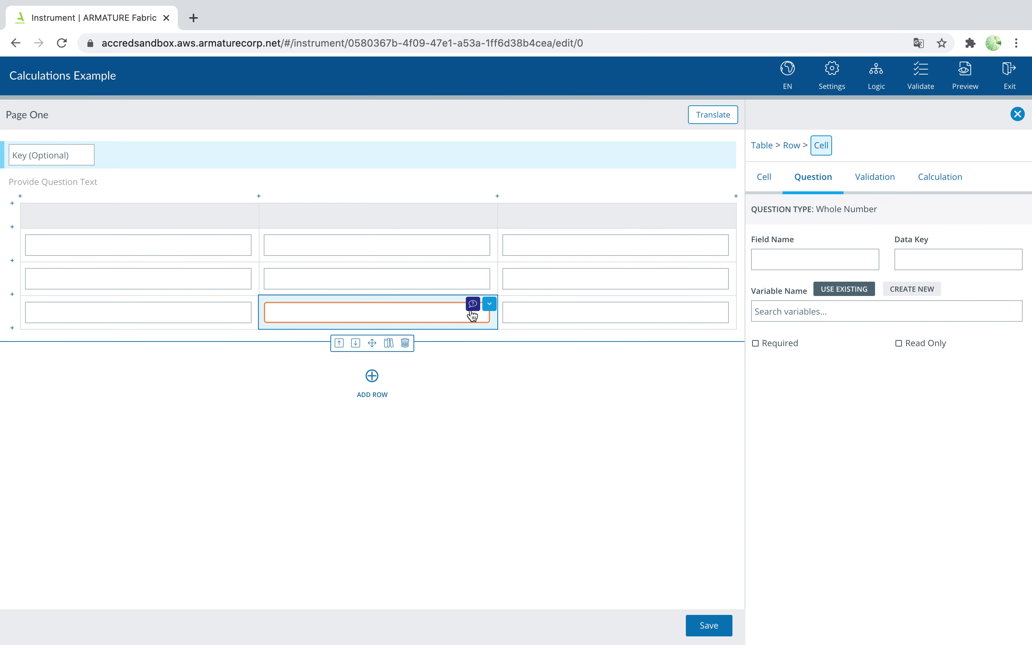
click(472, 303)
click(468, 345)
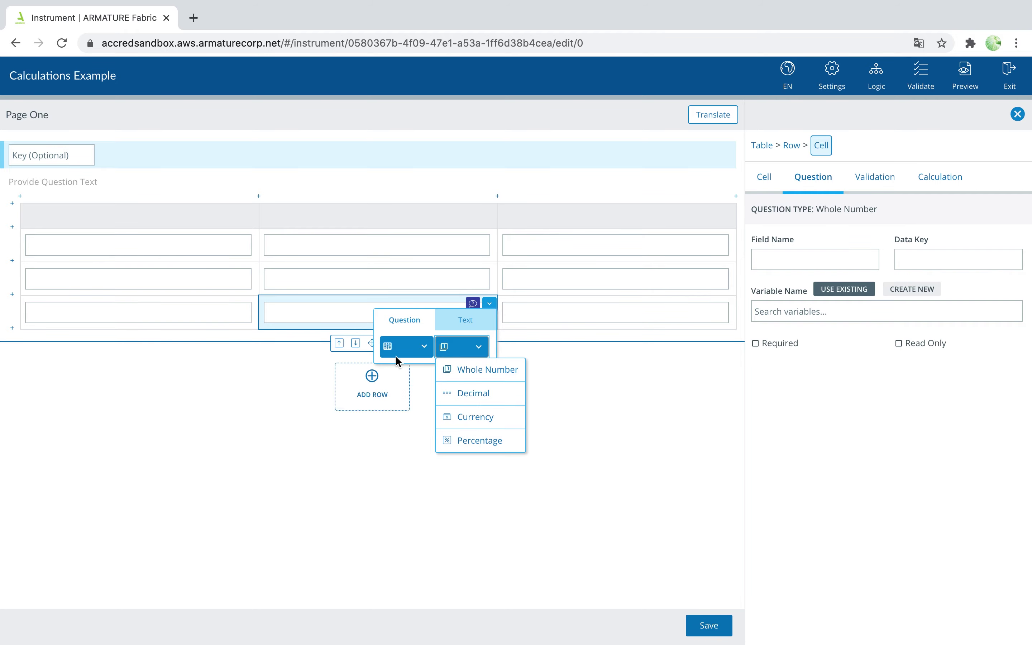
click(194, 217)
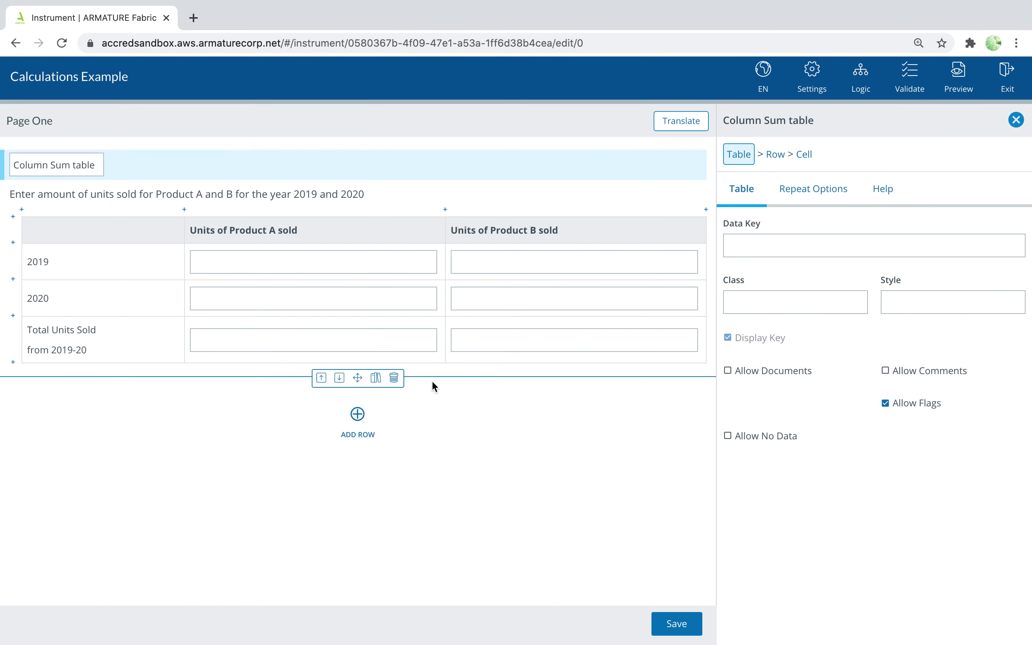
- Set the calculation type of the Total Units Sold cell for Product A to Column Sum
click(403, 343)
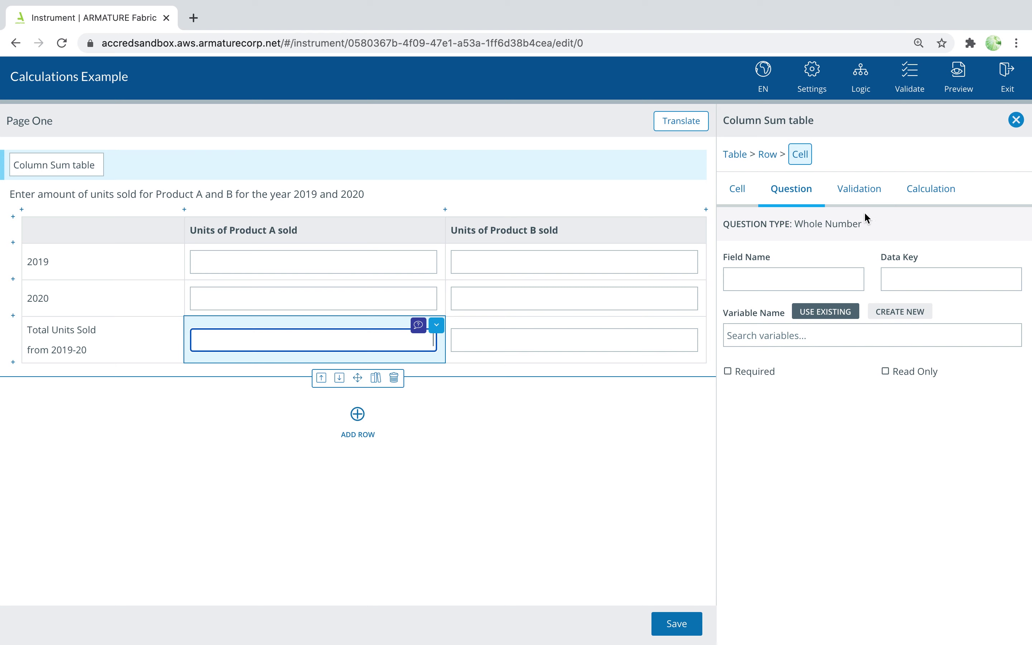
click(905, 199)
click(882, 244)
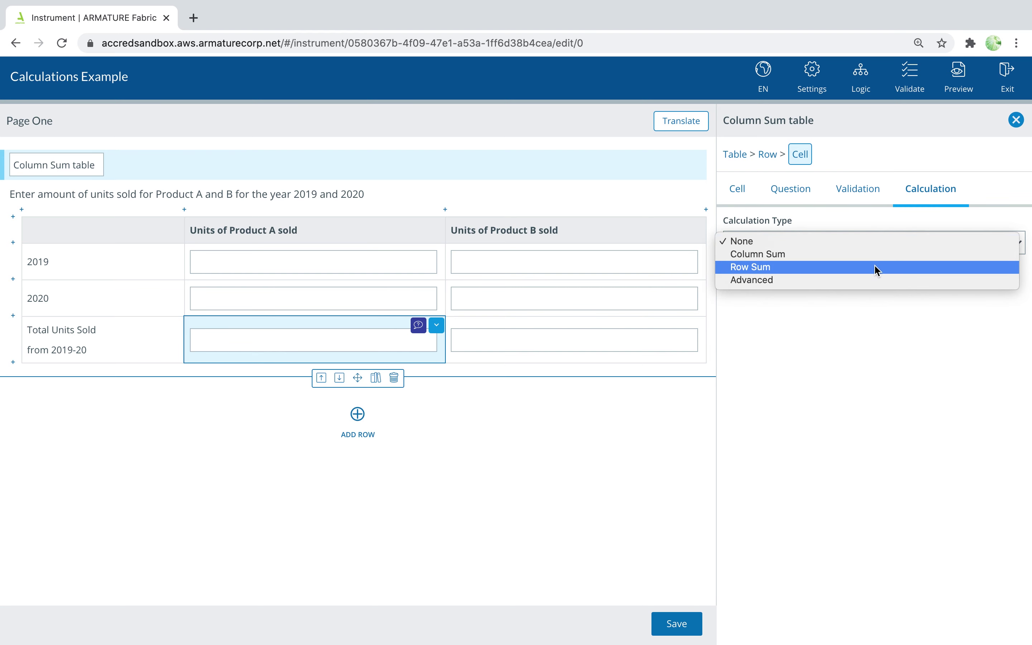
click(873, 254)
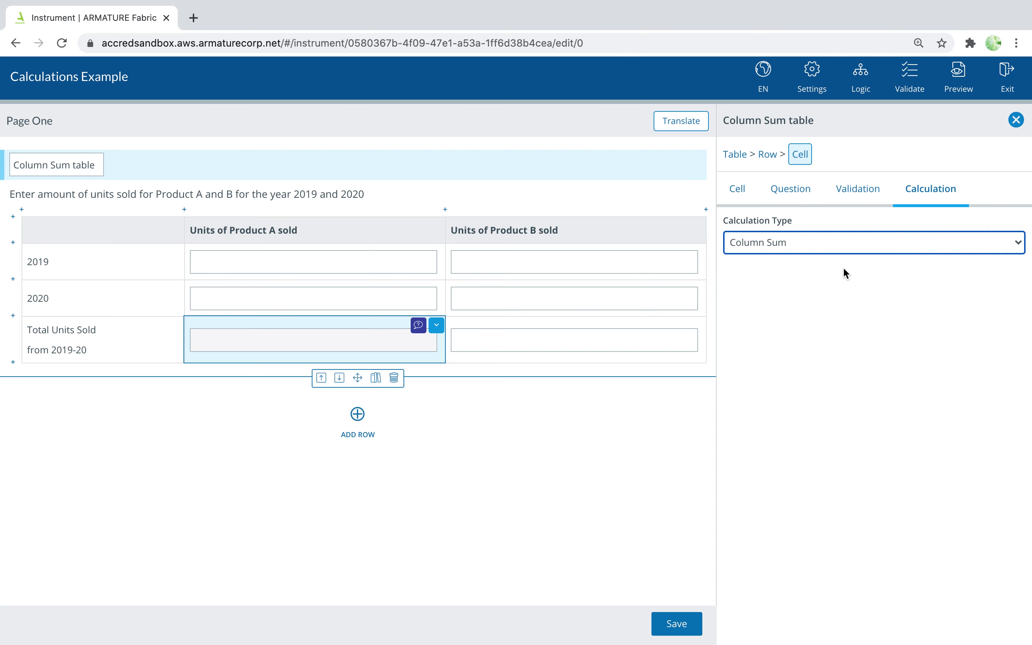
- Set the calculation type of the Total Units Sold cell for Product B to Column Sum
click(619, 333)
click(941, 192)
click(888, 235)
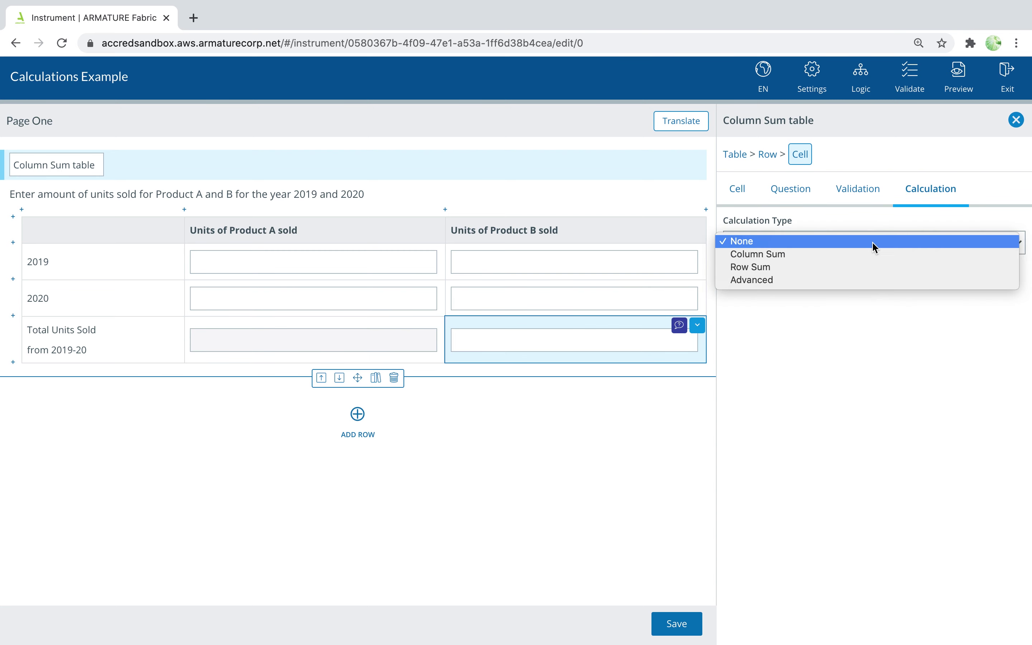
click(867, 255)
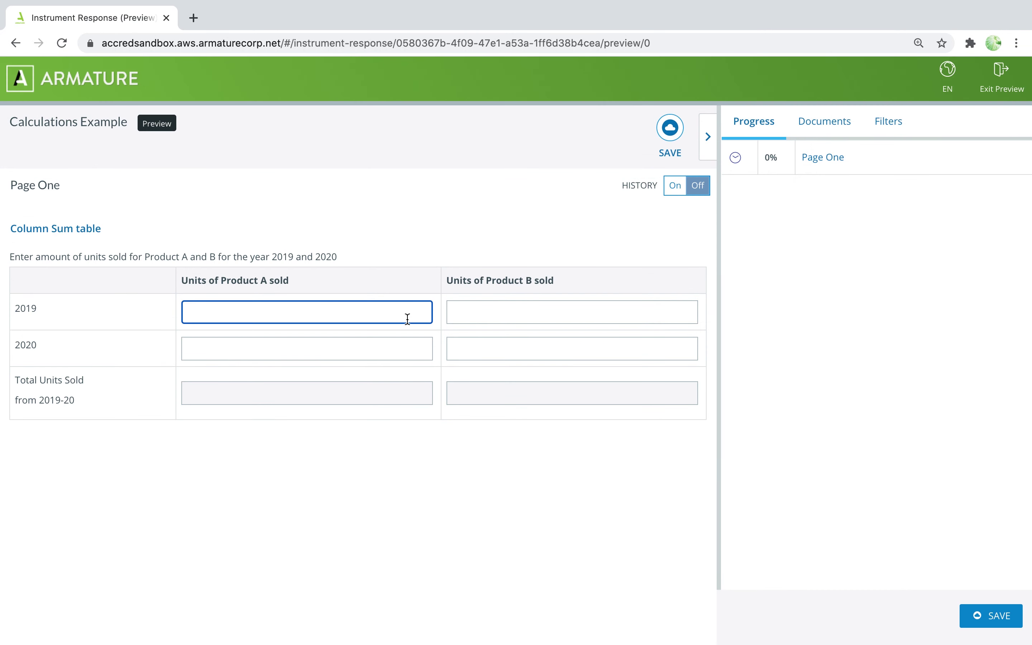
- Test the column sums by entering 8765 for Product A in 2019, 5674 for Product A in 2020 and 4756 for Product B in 2019
text(8765)
click(404, 348)
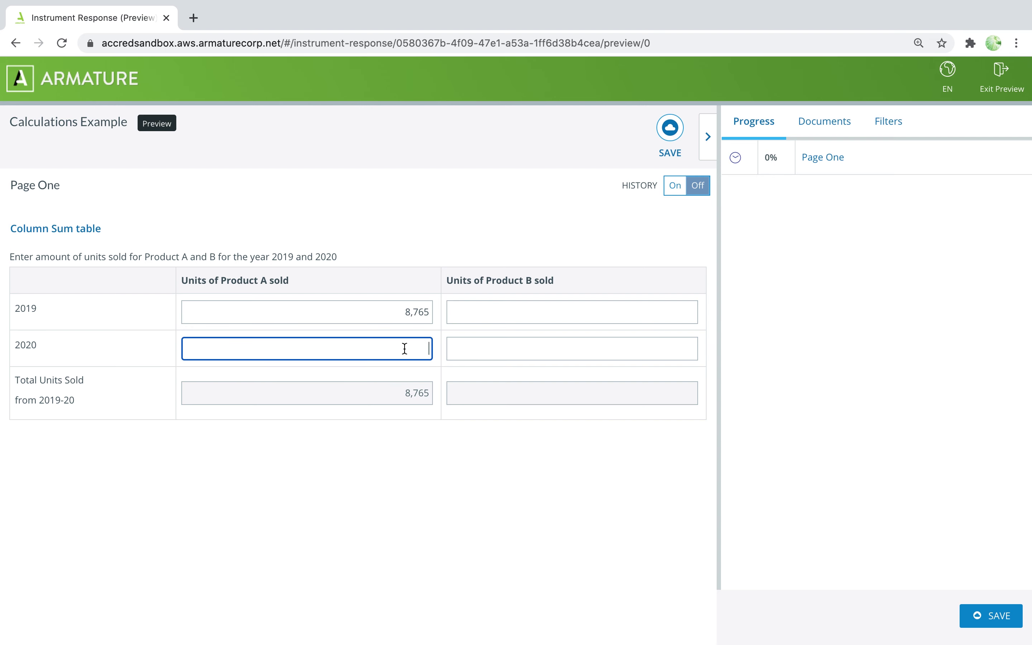
text(5674)
click(483, 316)
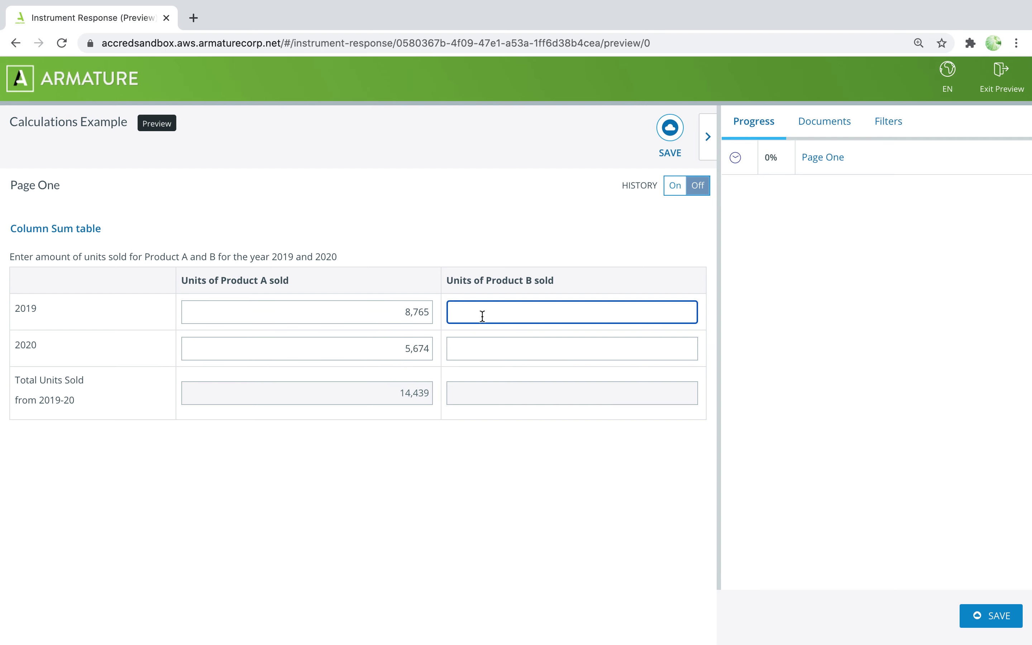
text(4756)
click(492, 342)
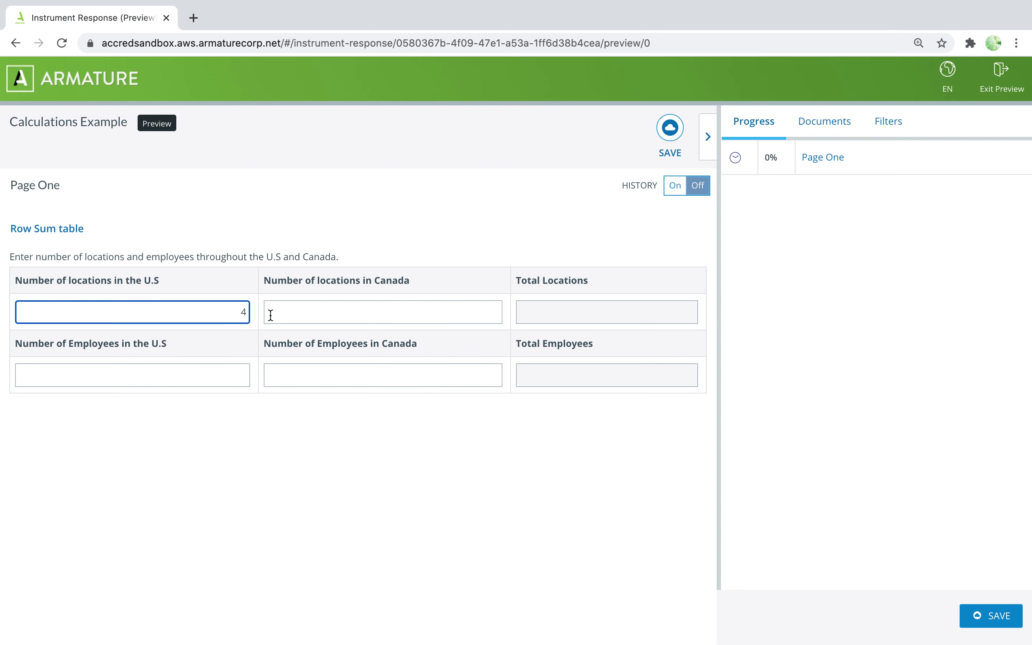
- Enter 5 as the number of locations in Canada in the Row Sum table
click(297, 313)
text(5)
click(290, 407)
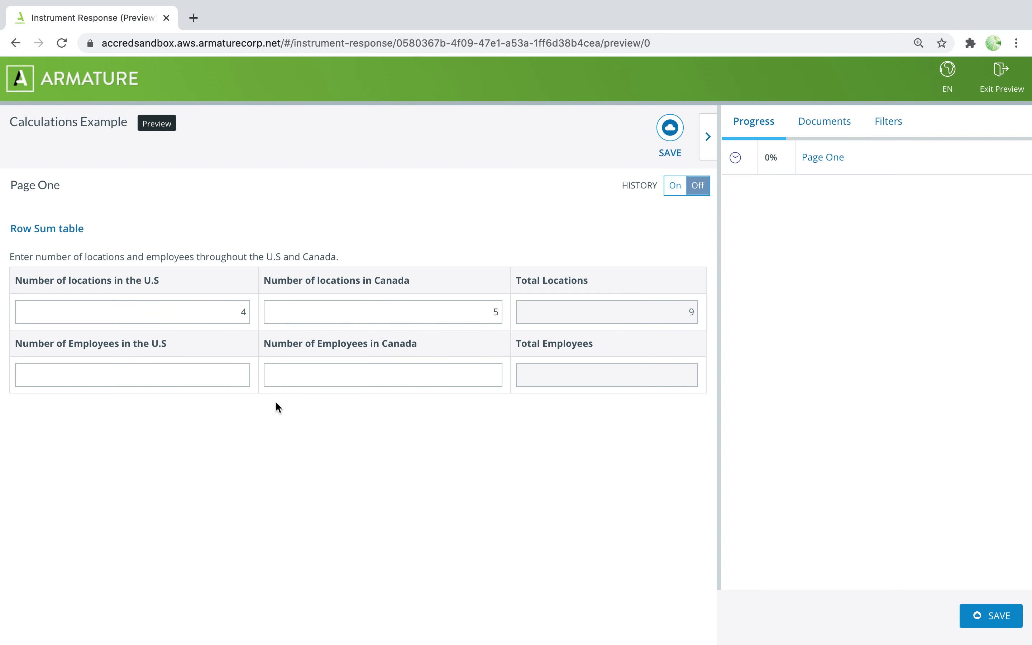
- Enter 43 employees in the U.S. and 76 employees in Canada in the Row Sum table
click(220, 377)
text(43)
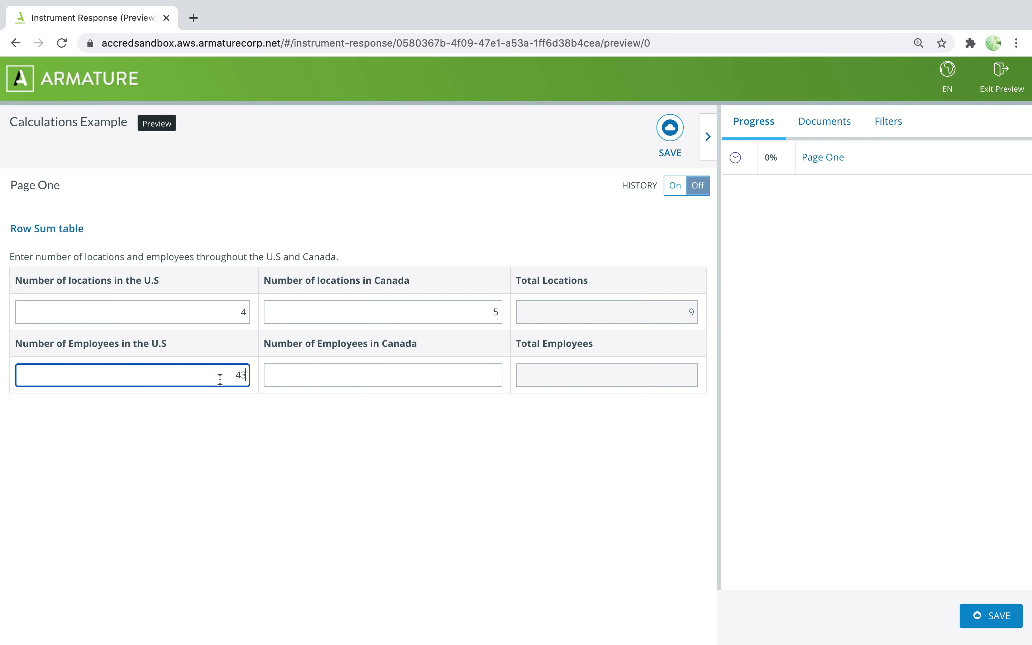
click(244, 416)
click(343, 376)
text(76)
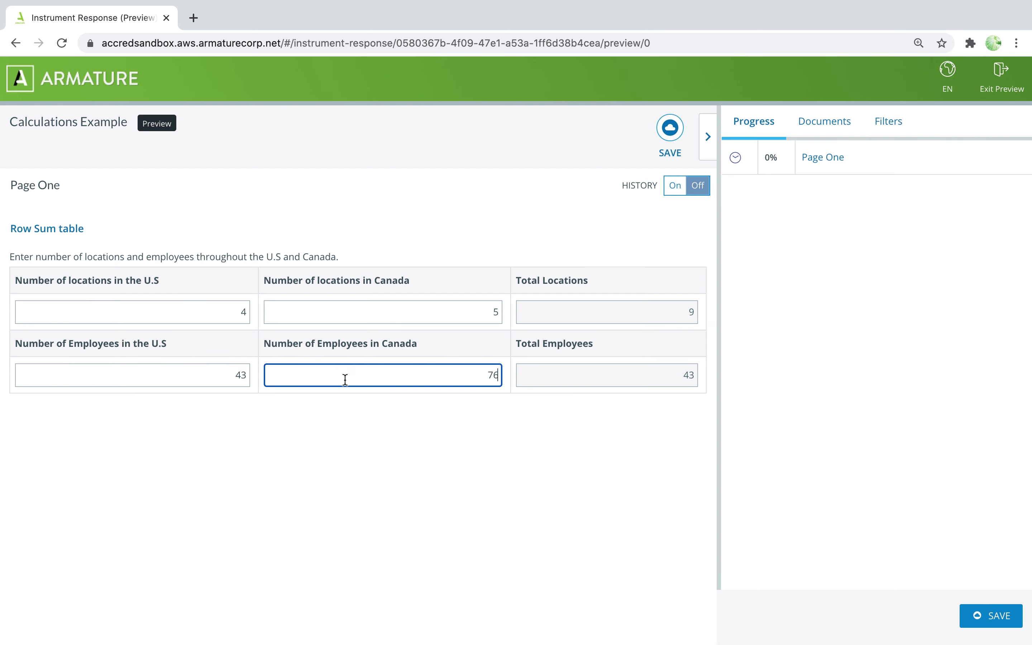
click(352, 423)
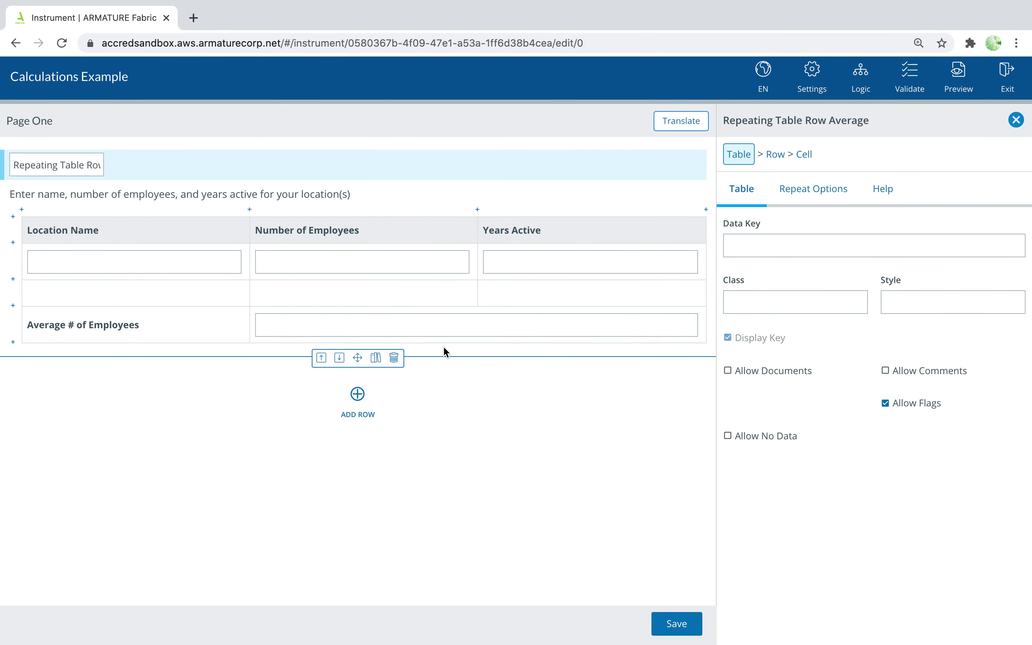
- Give the Number of Employees question cell the field name NumOfEmployees
click(396, 267)
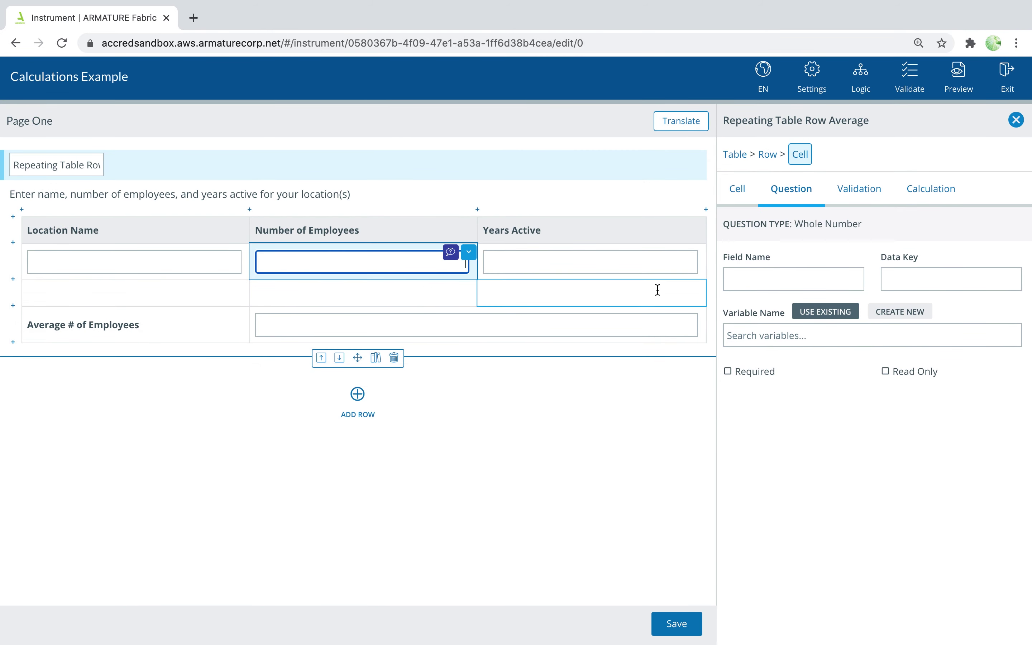
click(757, 279)
text(NumOfEm)
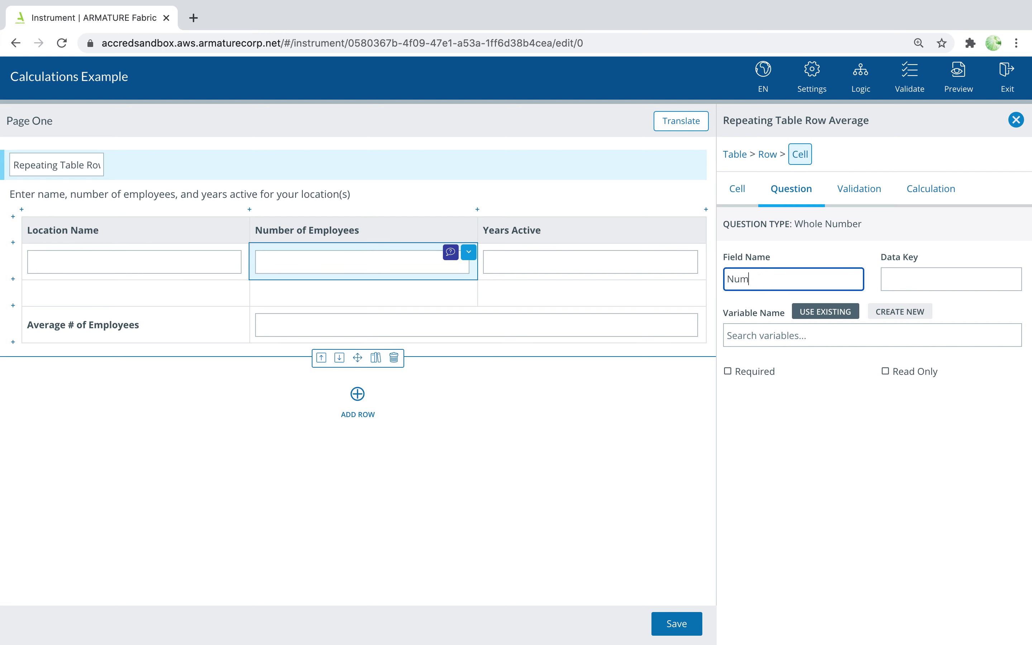
text(ployees)
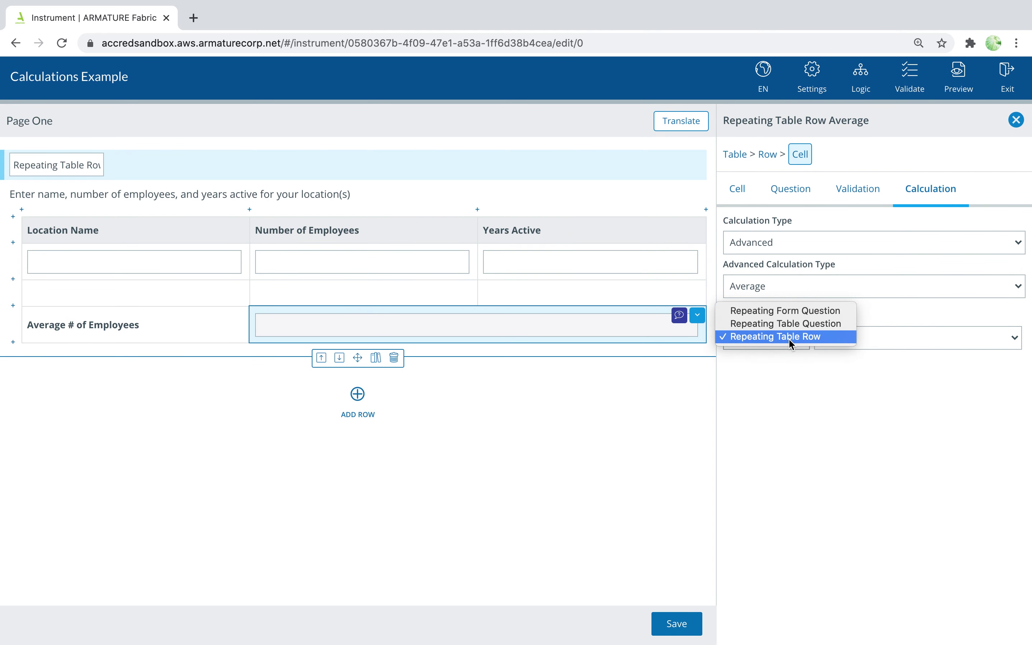
- Allow the table row containing the Number of Employees question to repeat, and apply the row setting
click(371, 258)
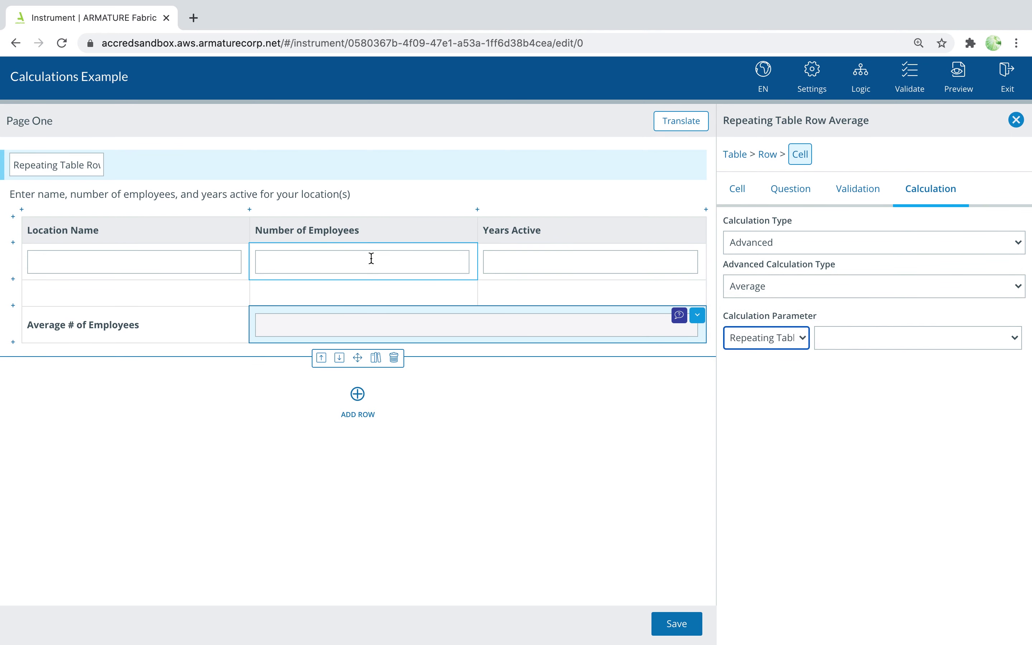
click(371, 257)
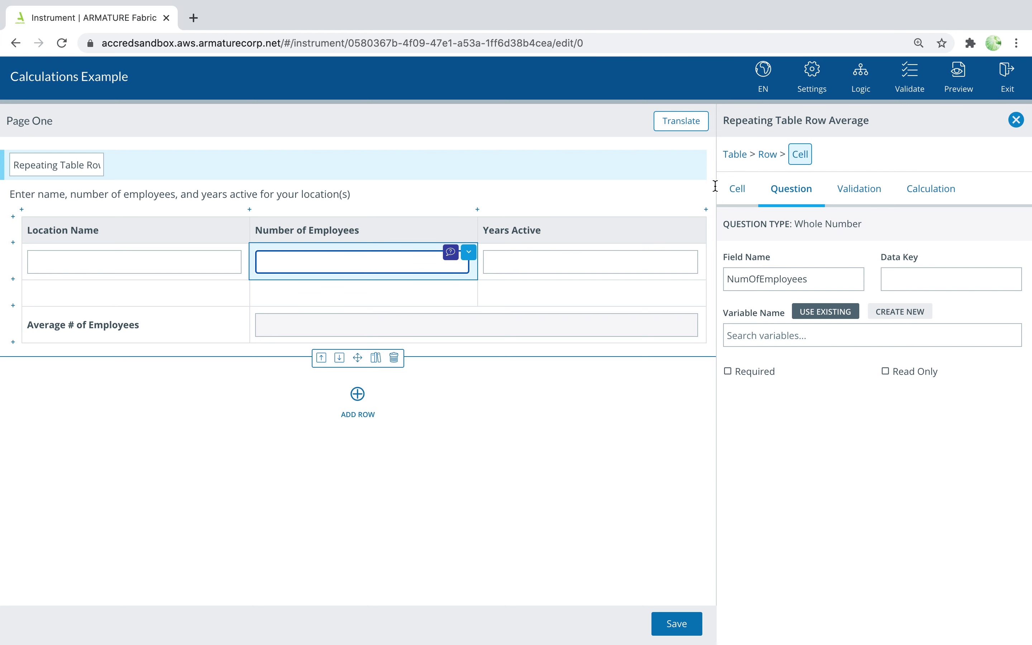
click(767, 155)
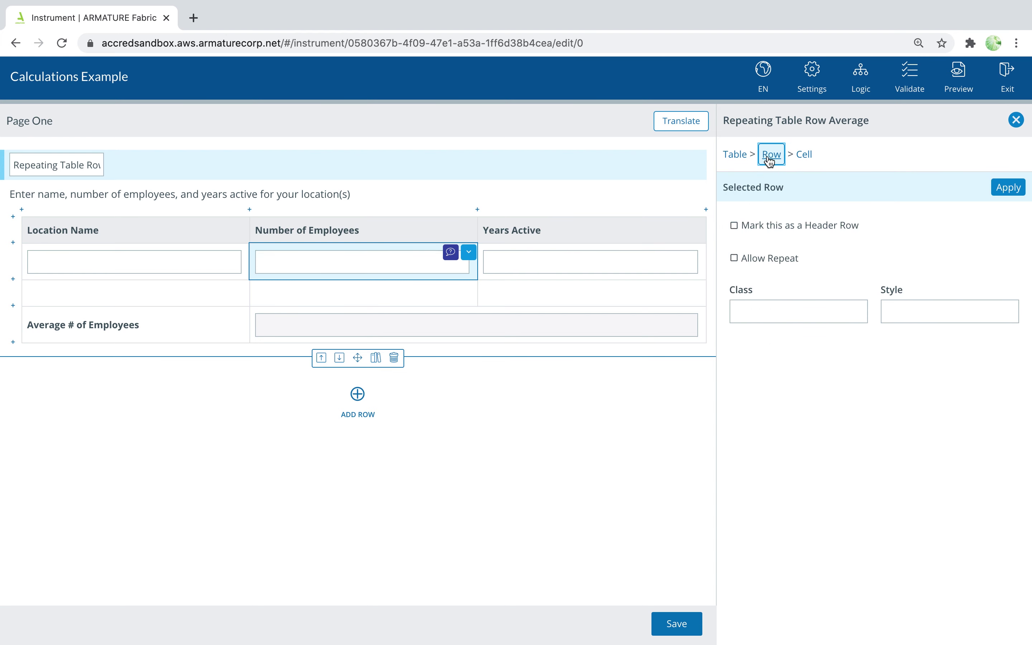
click(775, 263)
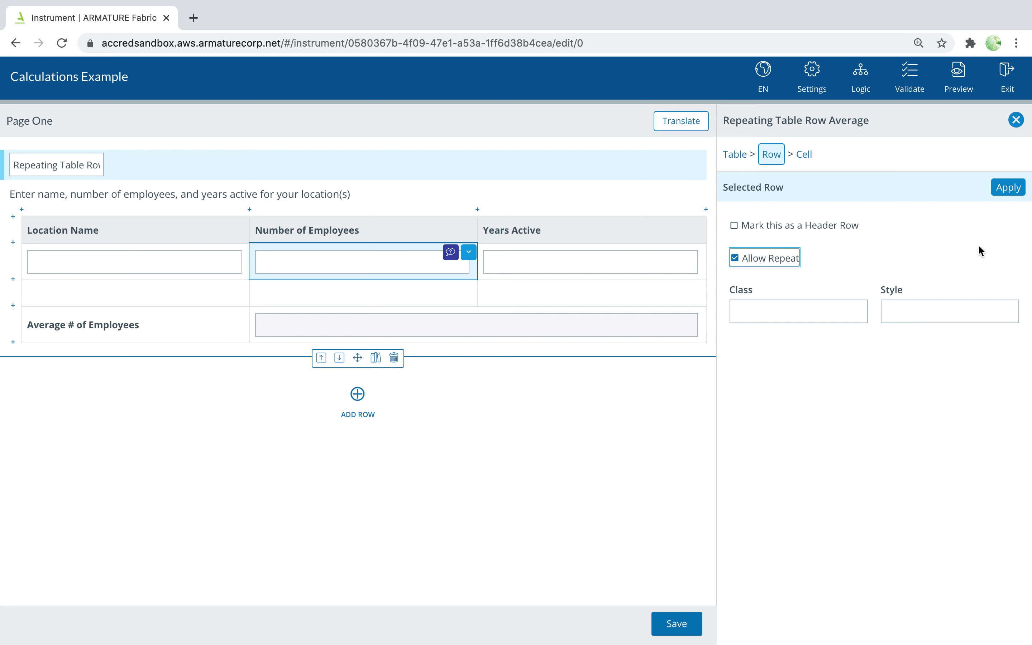
click(1017, 188)
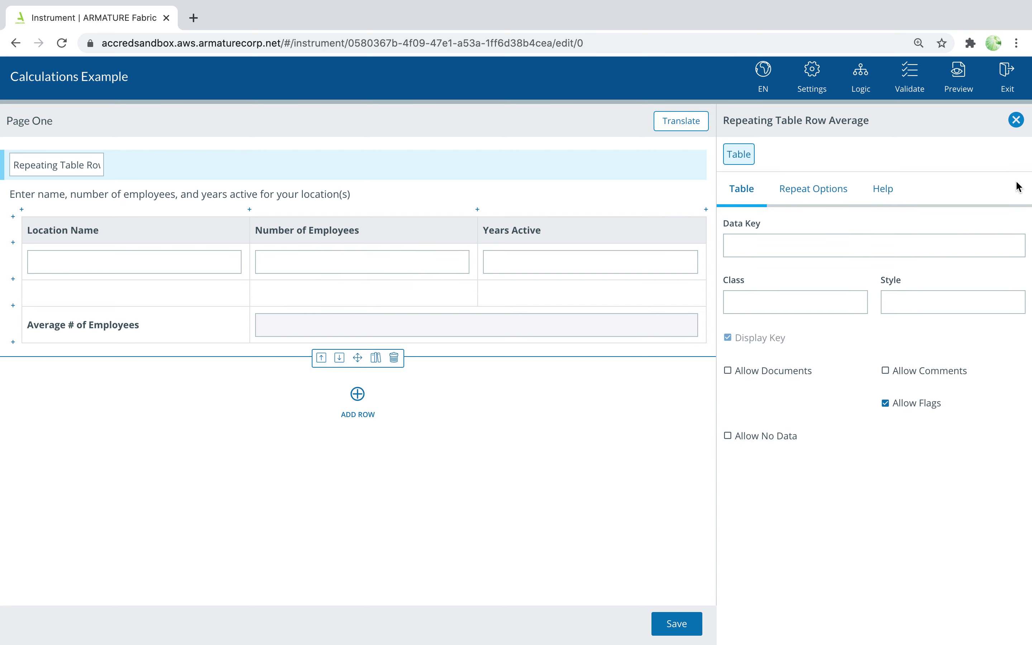
- Select NumOfEmployees as the calculation parameter for the Average # of Employees cell
click(644, 332)
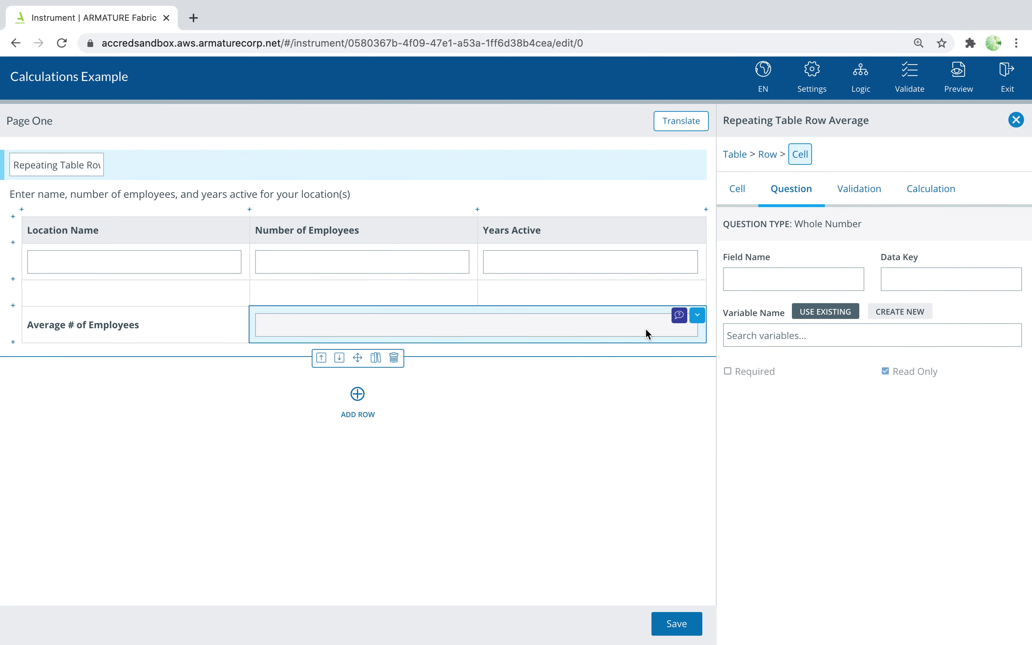
click(937, 190)
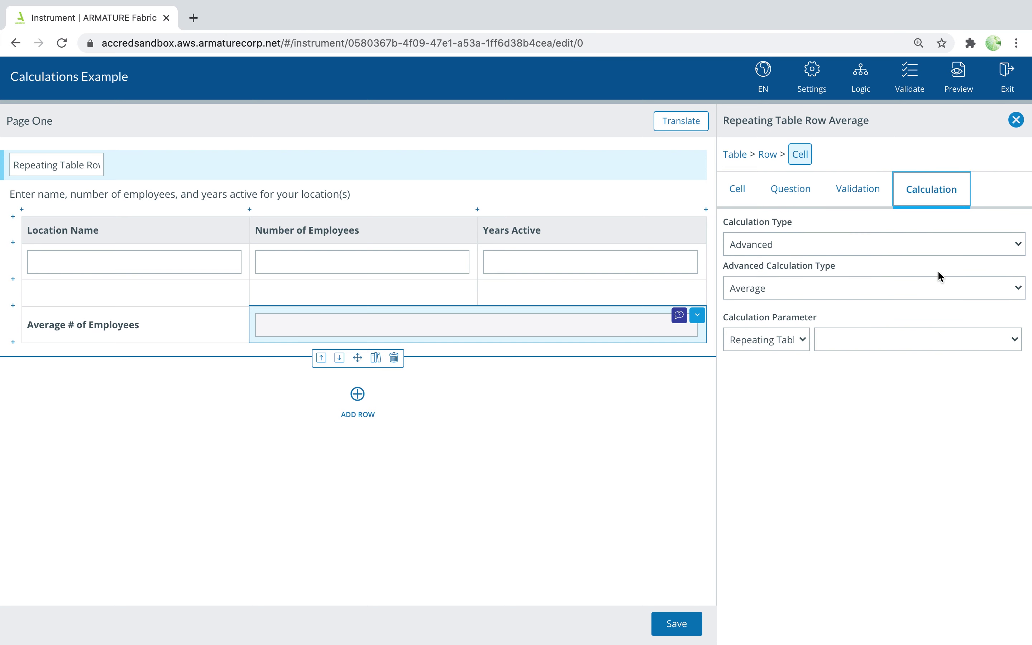
click(881, 338)
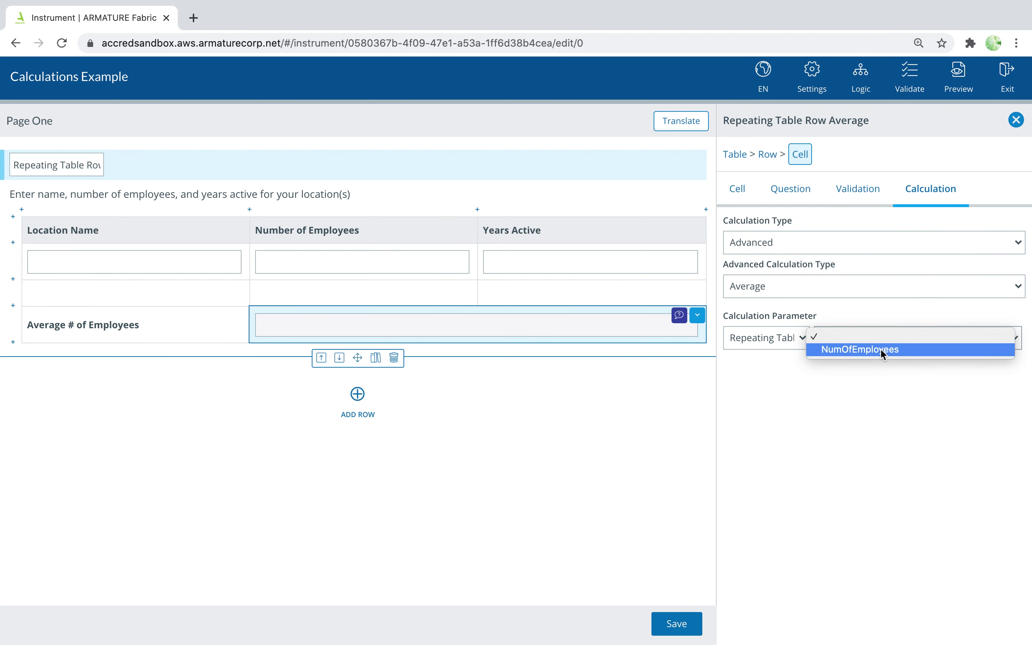
click(880, 348)
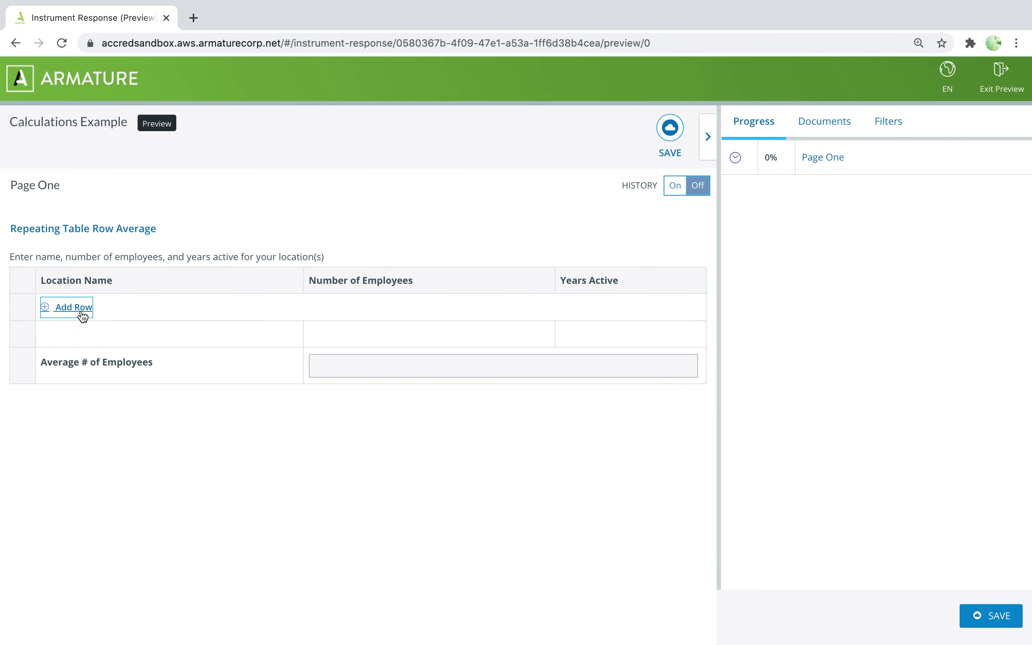
- Add three location rows to the Repeating Table Row Average table in the preview
click(82, 316)
click(81, 343)
click(81, 380)
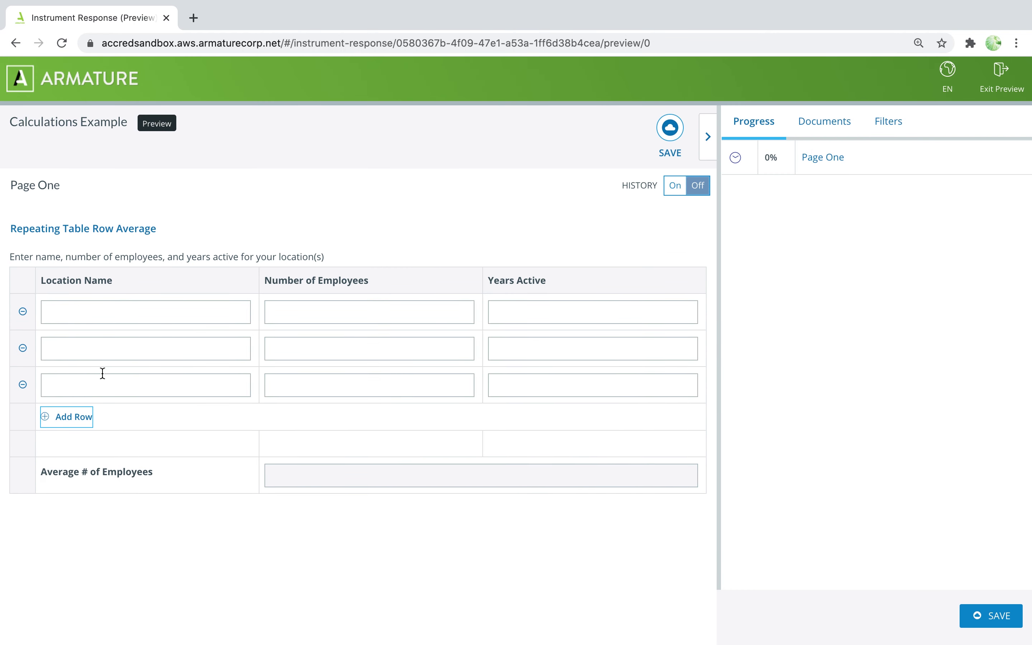
- Enter 6, 5 and 7 as the Number of Employees for the three location rows in the preview
click(313, 307)
text(6)
click(326, 344)
text(5)
click(352, 378)
text(7)
click(368, 417)
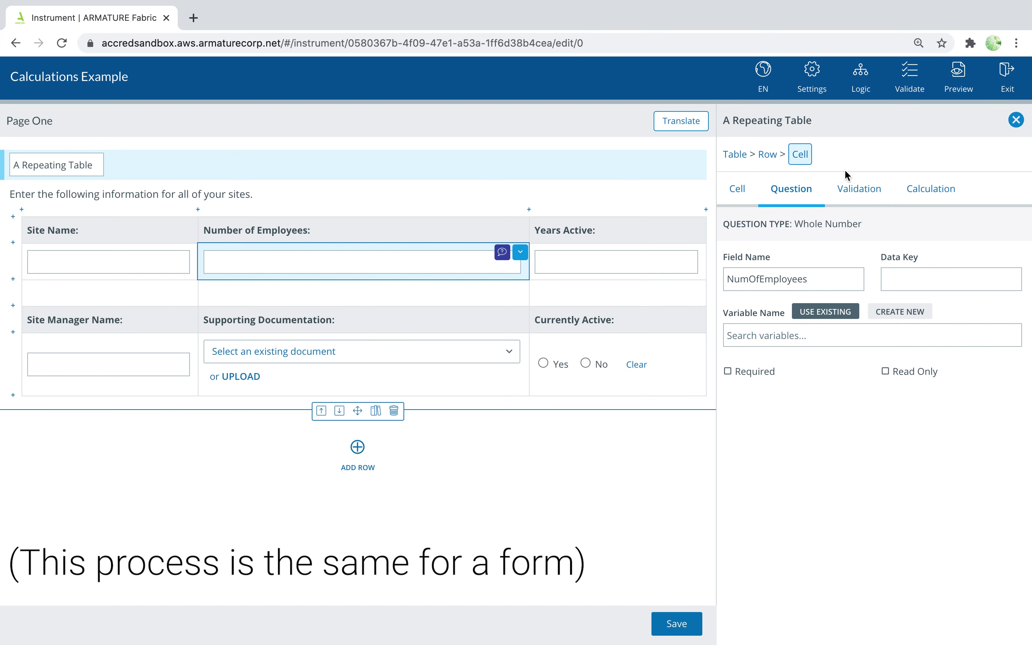
- Allow A Repeating Table to be repeated, listing the SiteName, NumOfEmployees and YearsActive fields
click(741, 158)
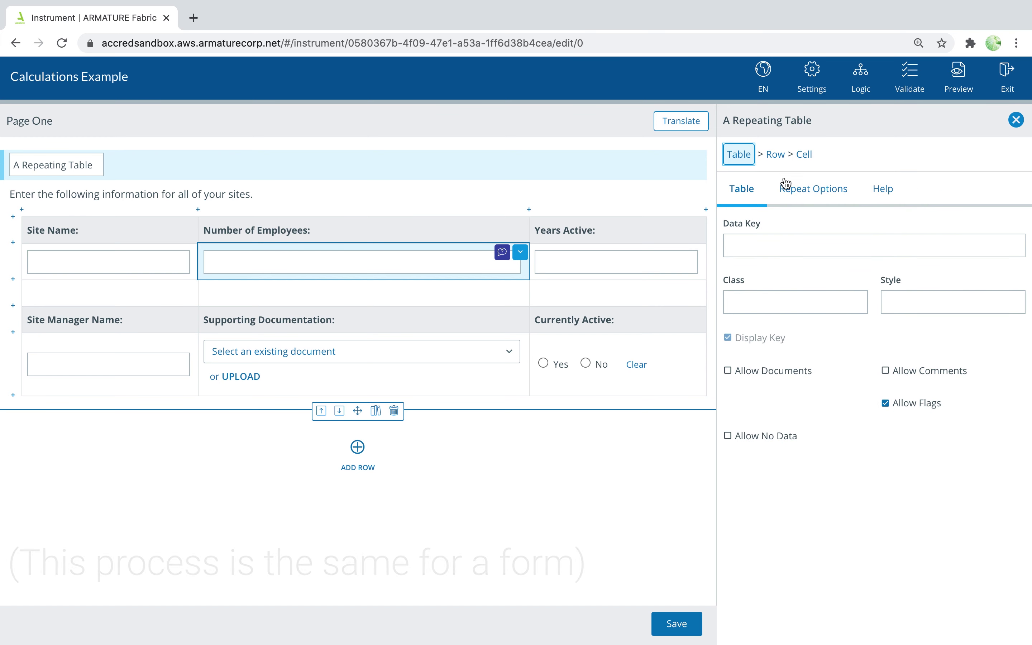
click(807, 192)
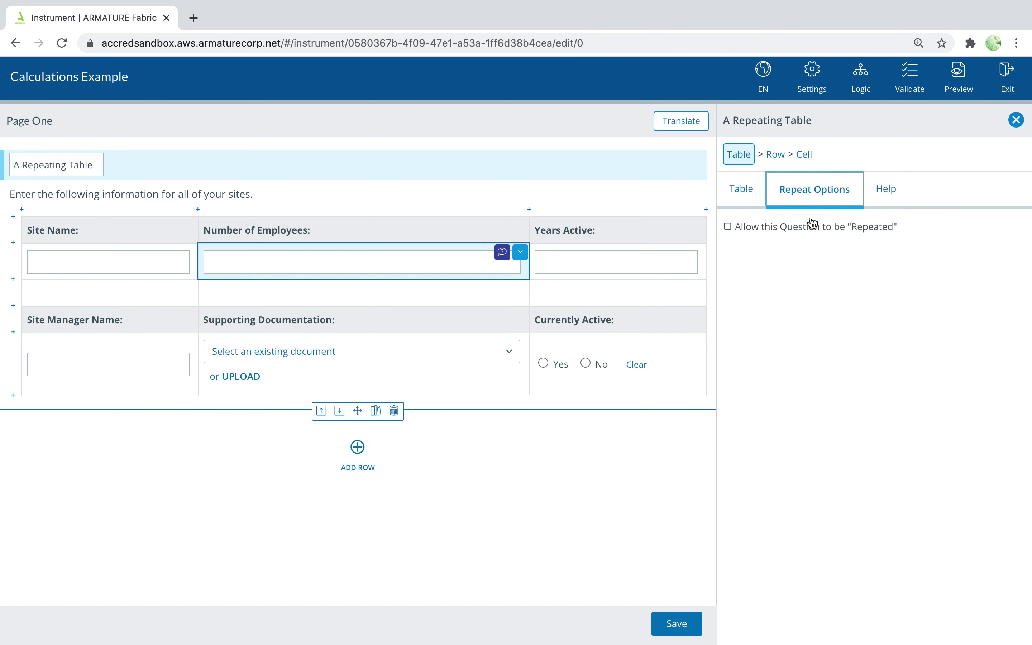
click(798, 231)
click(749, 345)
click(763, 365)
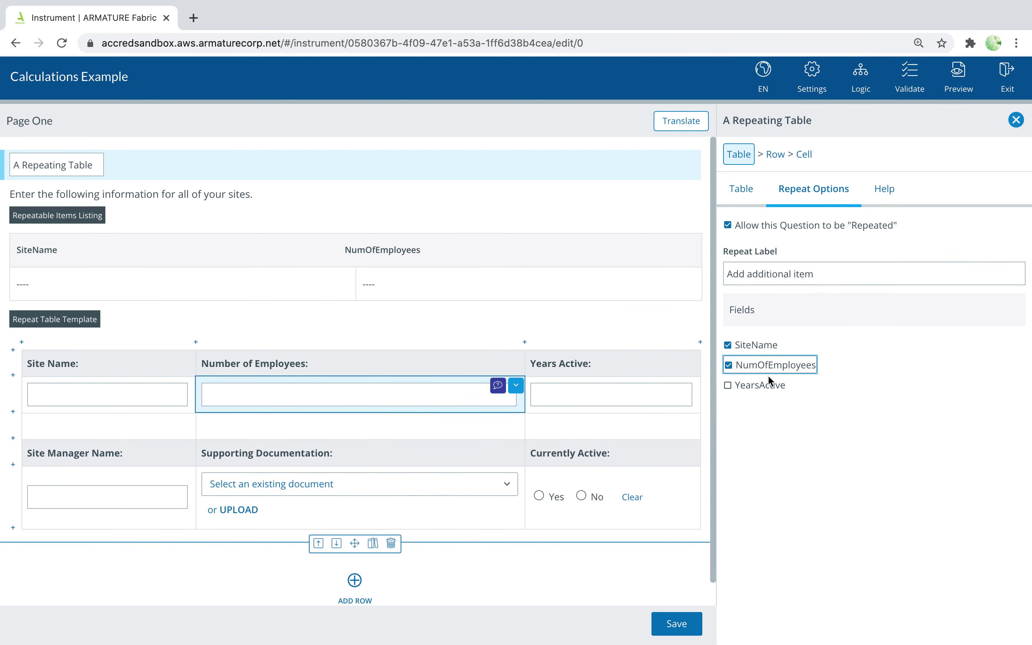
click(768, 386)
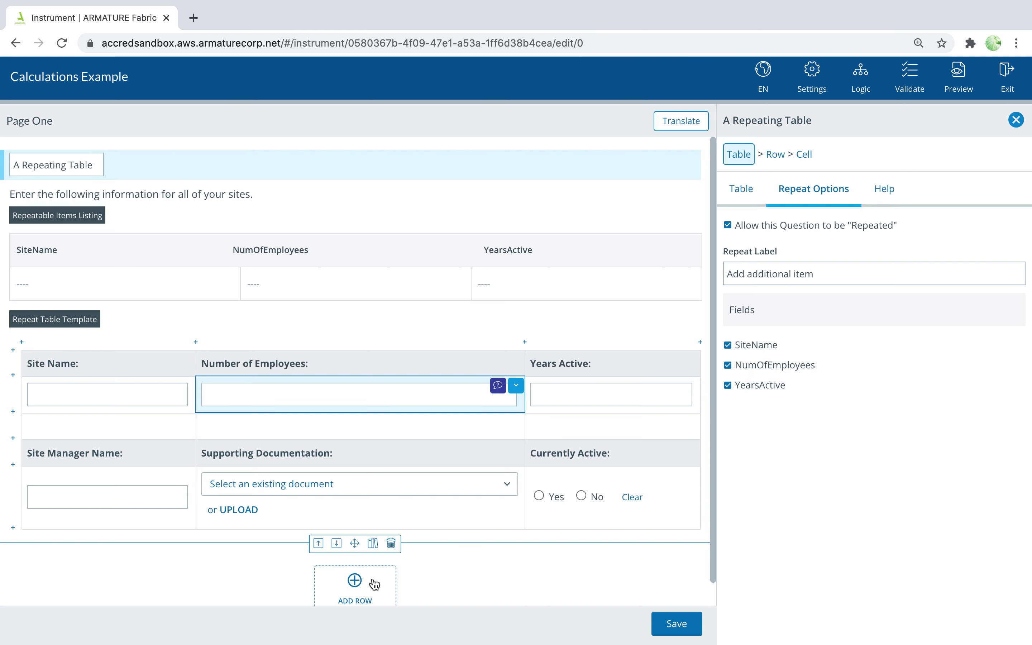
- Add a Number question for the total employees across all sites below the repeating table
click(342, 590)
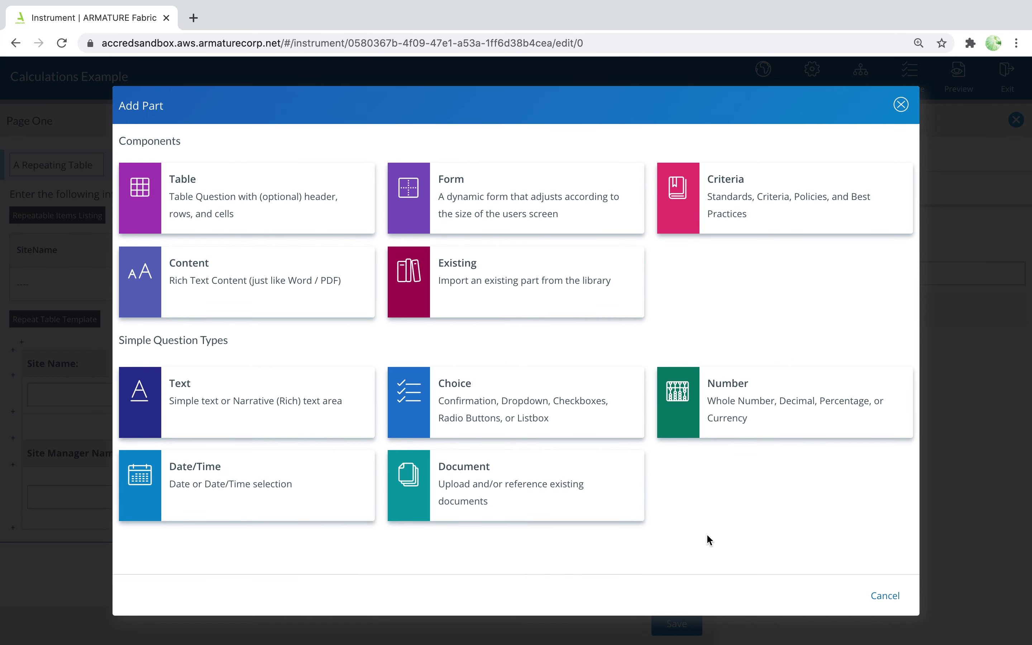
click(730, 397)
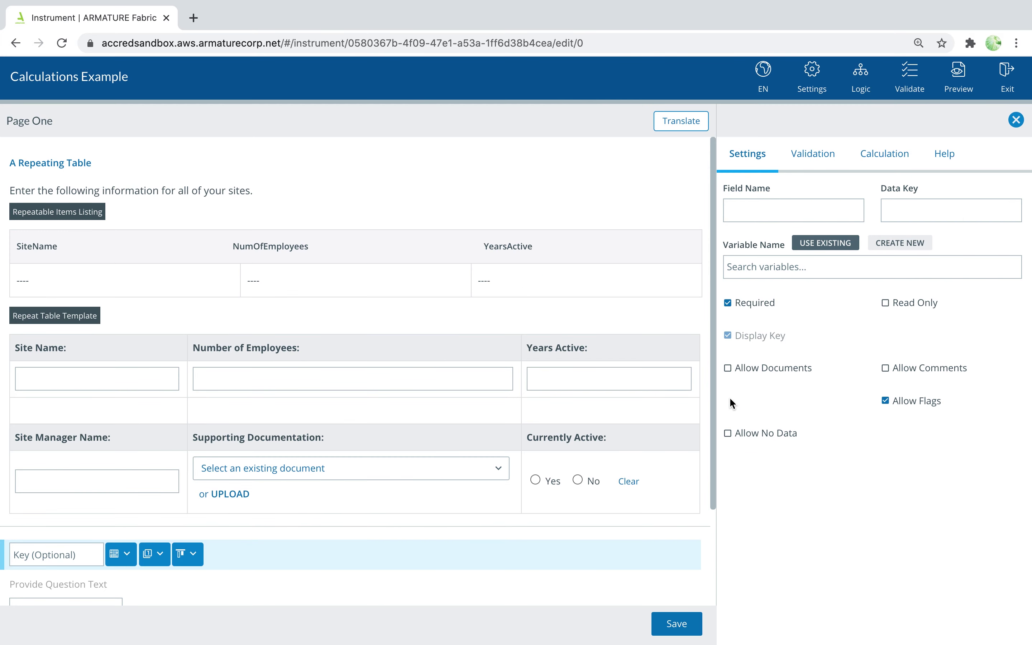
scroll(608, 396, down, 2)
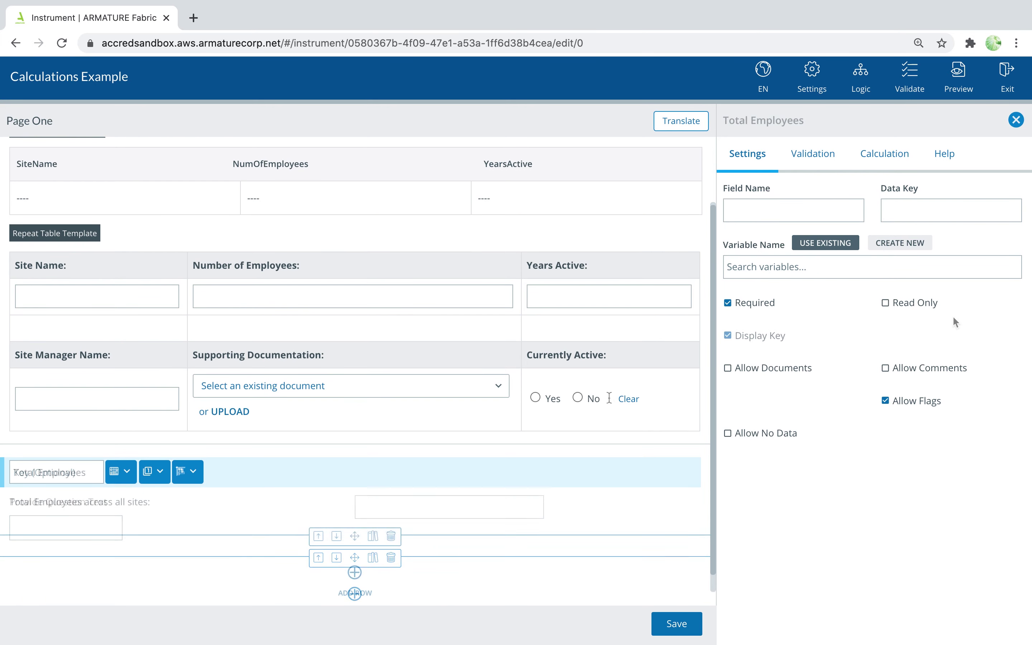
- Set the calculation type of the Total Employees question to Sum
click(888, 165)
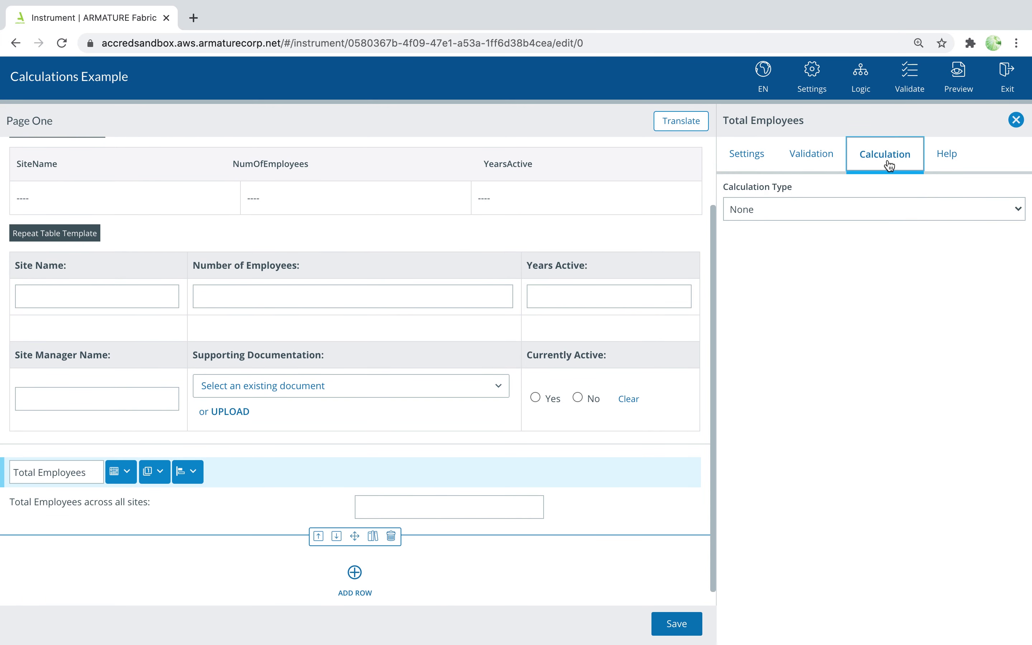
click(887, 211)
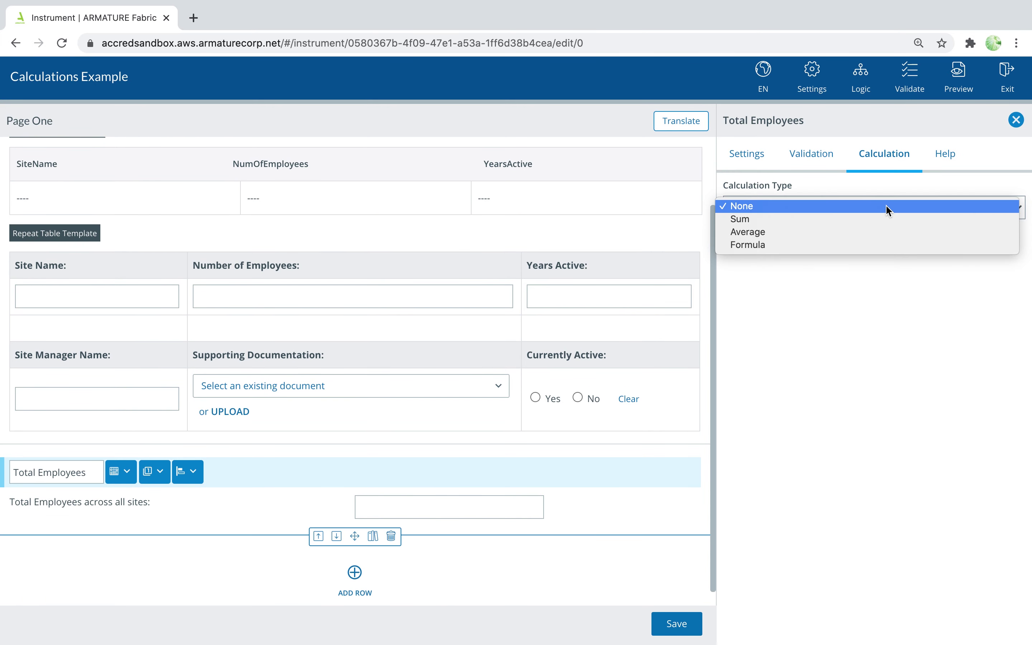
click(881, 217)
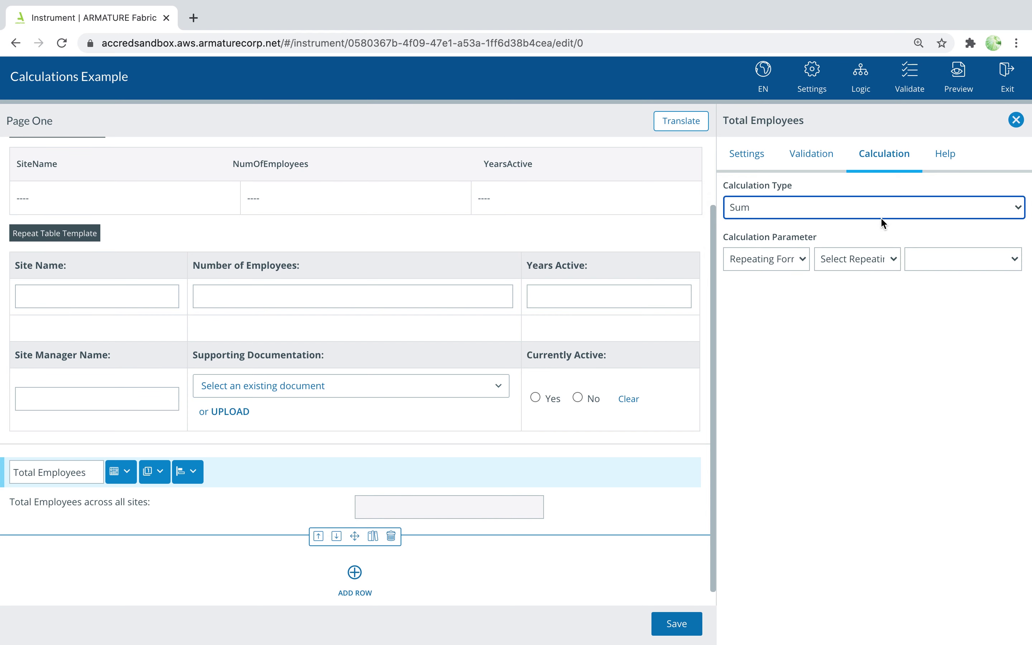
- Set the Sum parameter to a Repeating Table Question, using the NumOfEmployees field of A Repeating Table
click(782, 258)
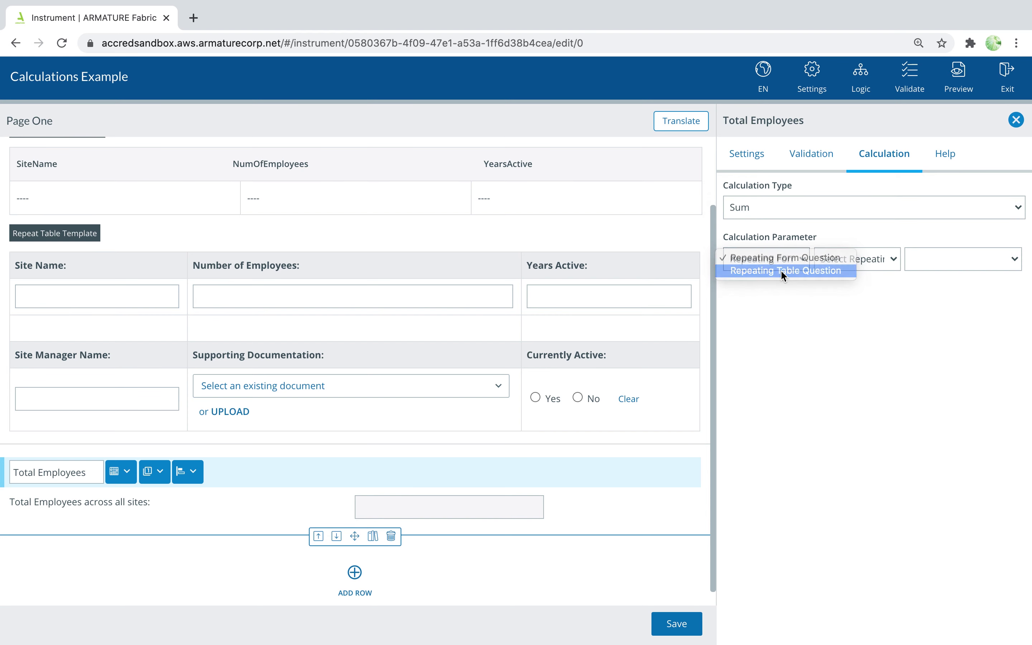
click(784, 271)
click(846, 265)
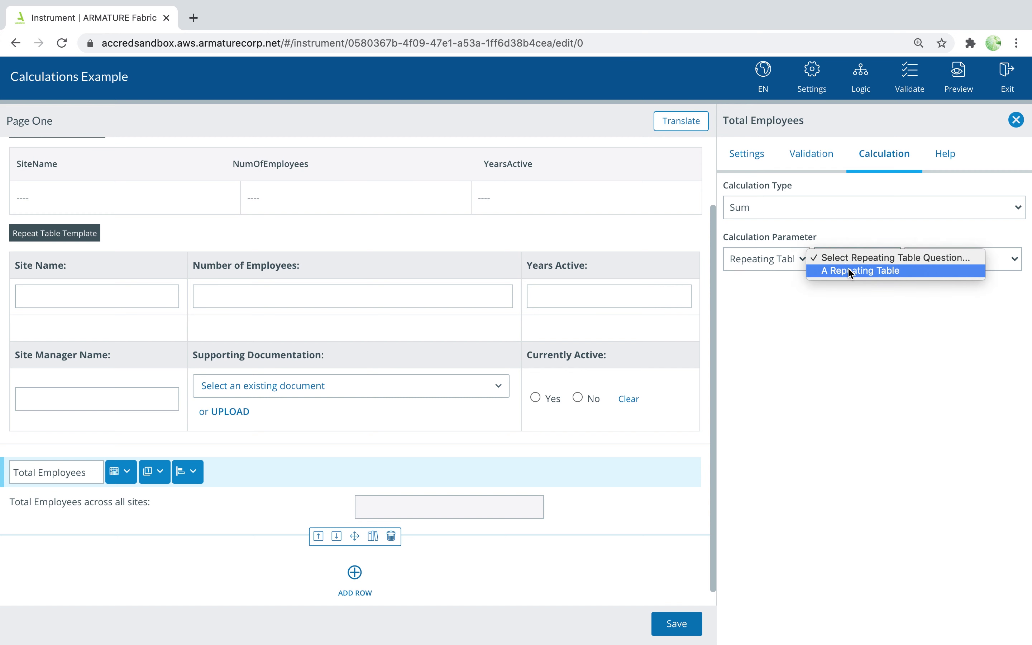
click(851, 272)
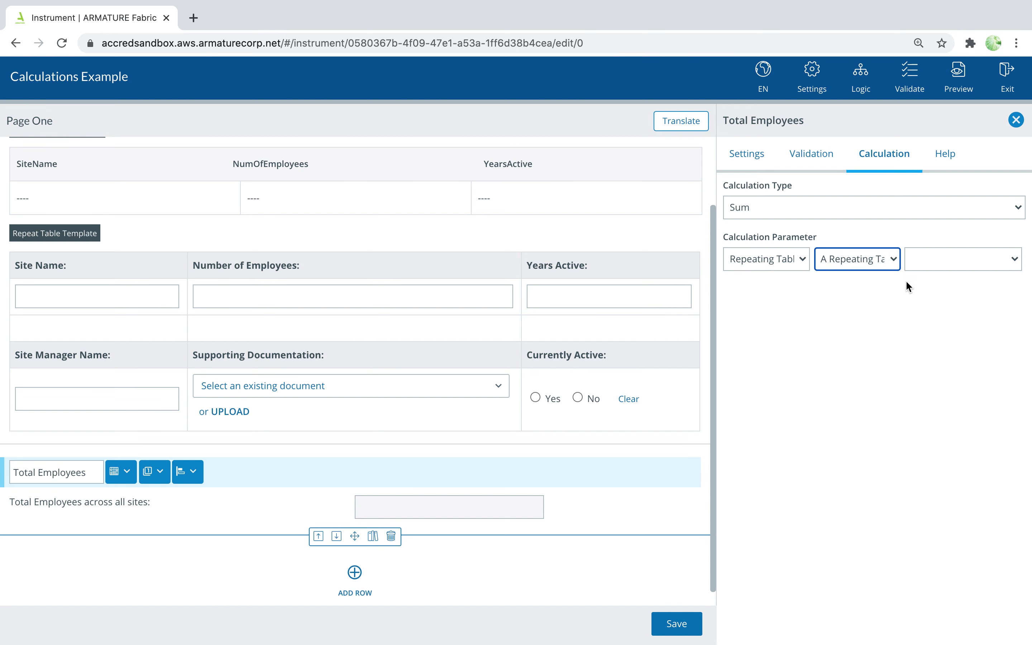
click(942, 260)
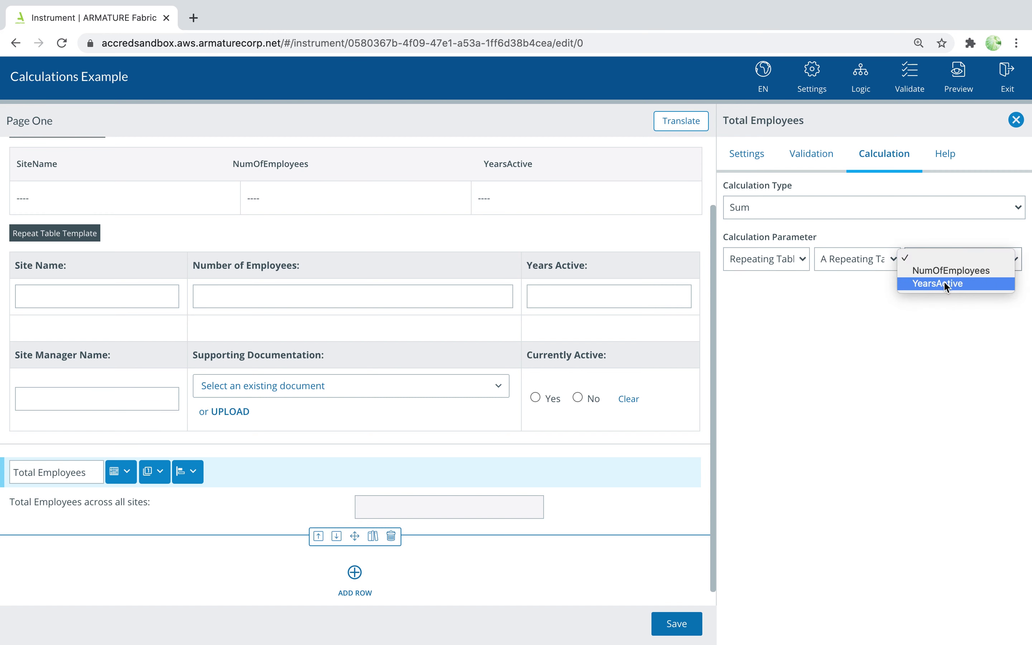
click(941, 271)
click(949, 305)
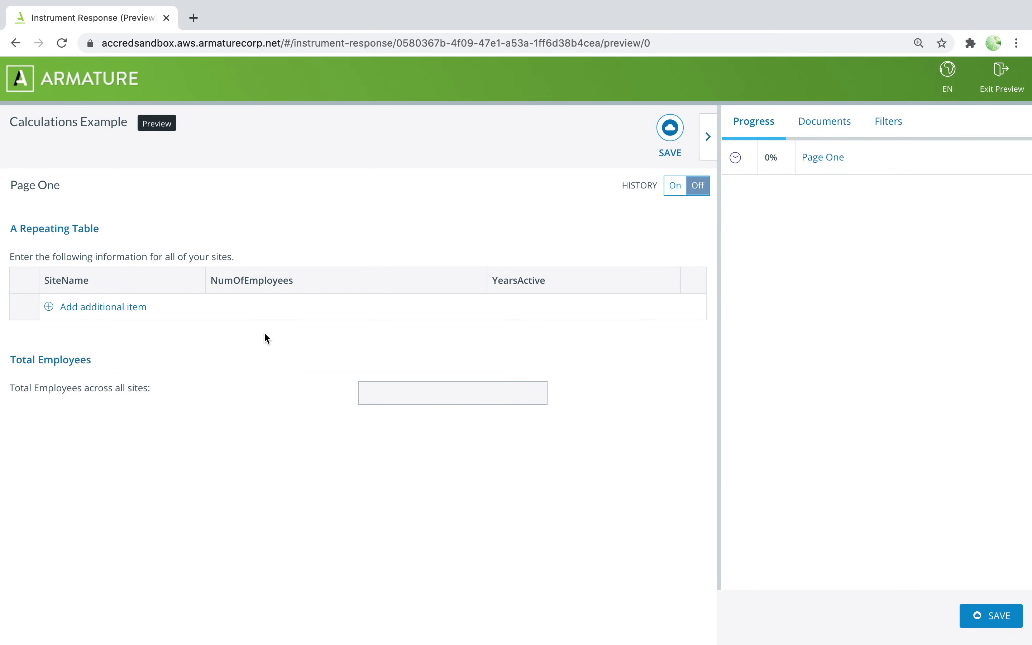
- Add site responses to the repeating table in the preview, including ARMATURE North with 32 employees and 9 years active, and finish the entry
click(119, 309)
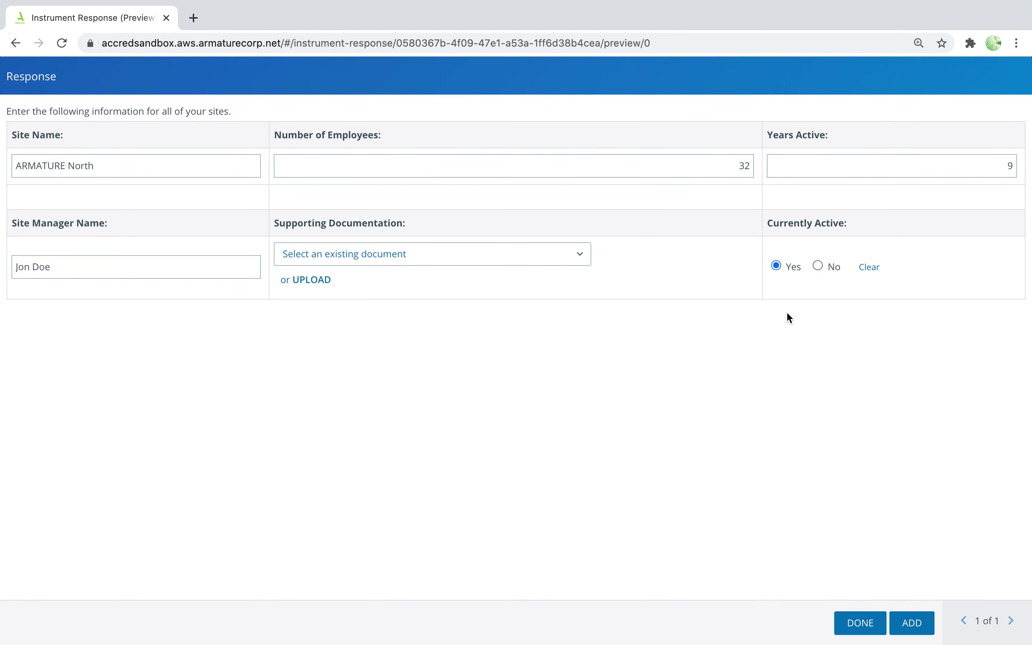
click(912, 624)
click(866, 624)
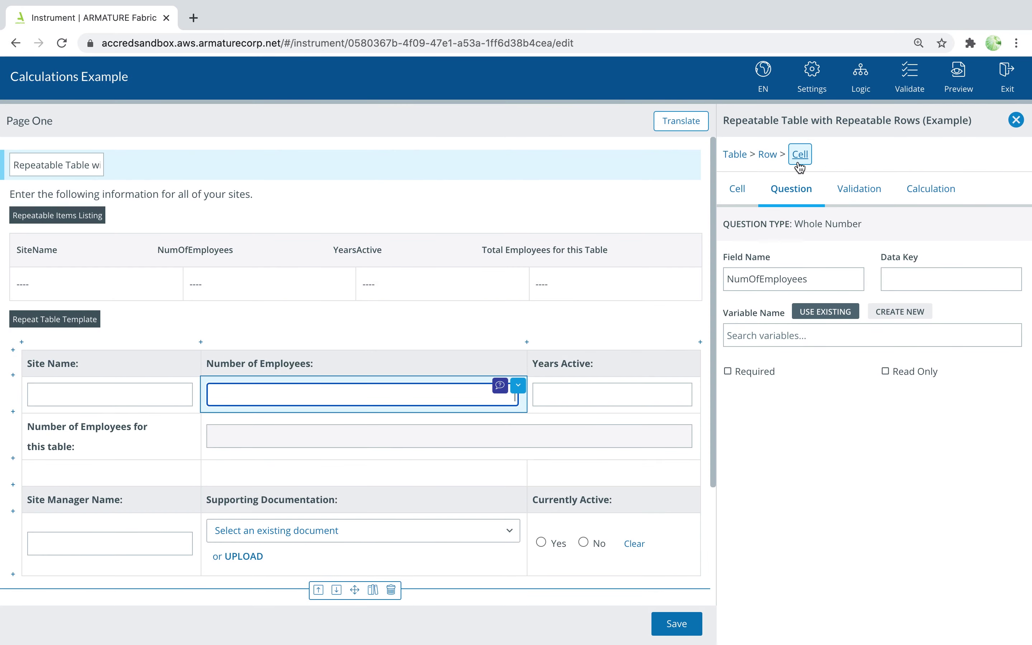
- Allow the row with the Number of Employees question to repeat in Repeatable Table with Repeatable Rows, and apply it
click(770, 157)
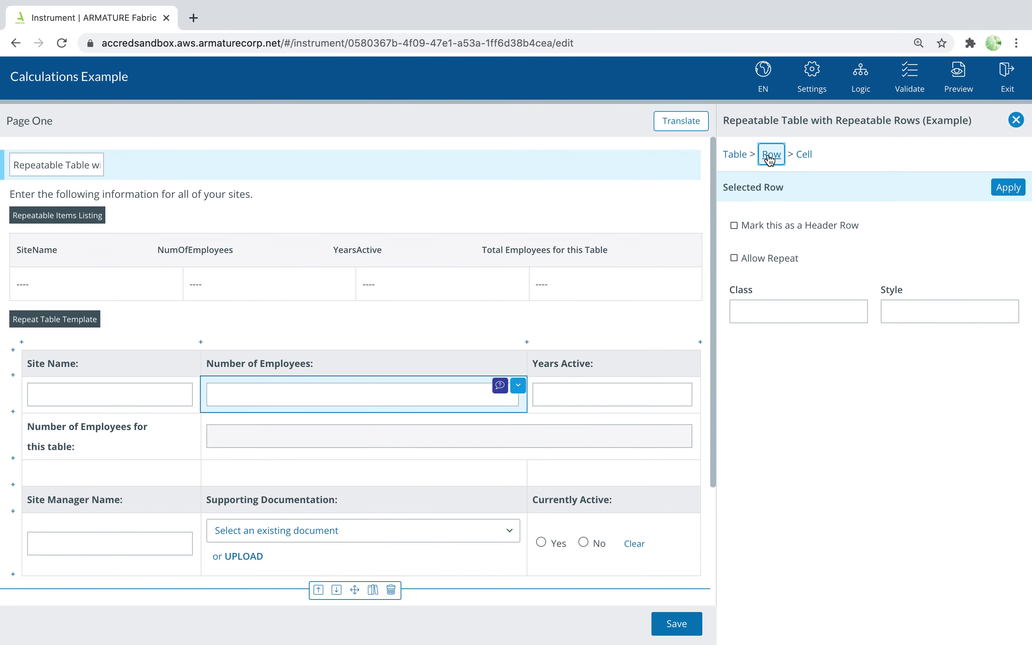
click(764, 258)
click(1003, 188)
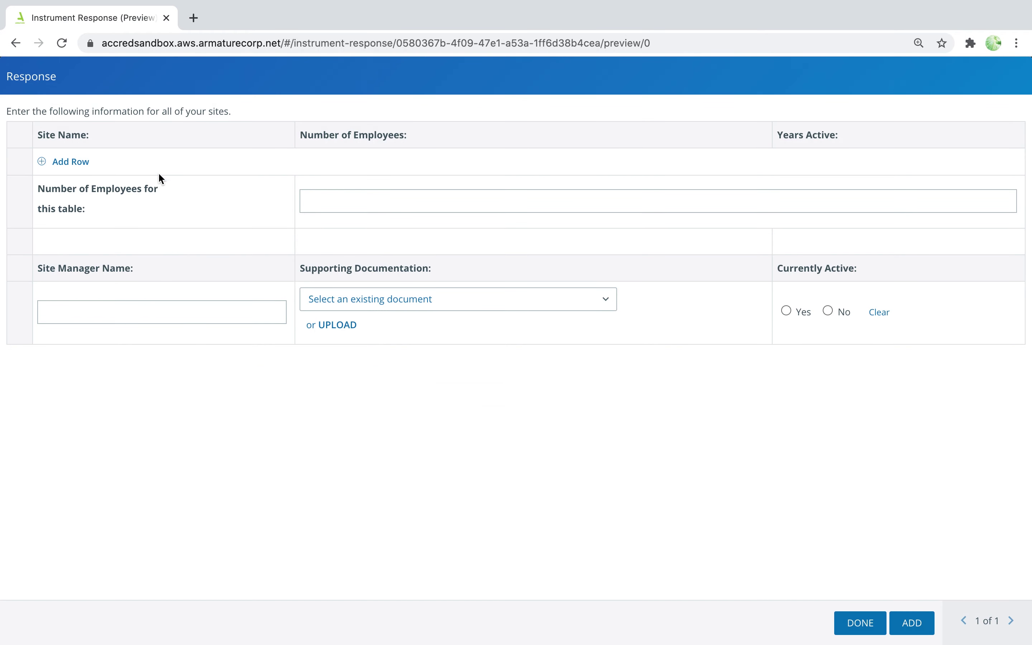
- Add two site rows to the first table response in the preview, with 6 and 7 as their Number of Employees
click(70, 162)
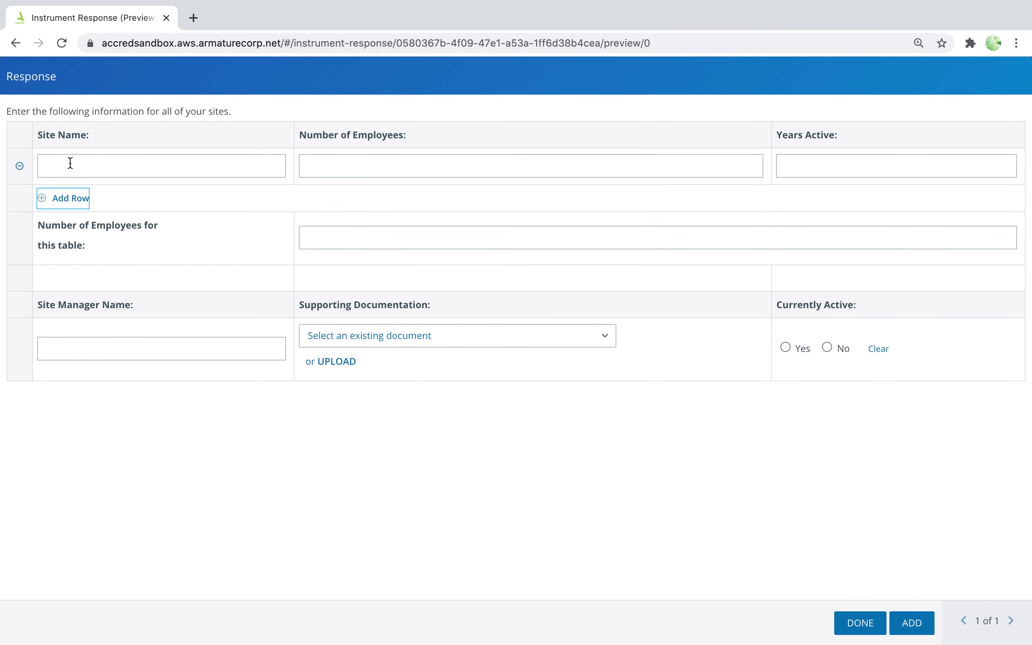
click(77, 199)
click(375, 158)
text(6)
click(405, 193)
text(7)
click(810, 482)
- Add a second table response containing three site rows
click(917, 621)
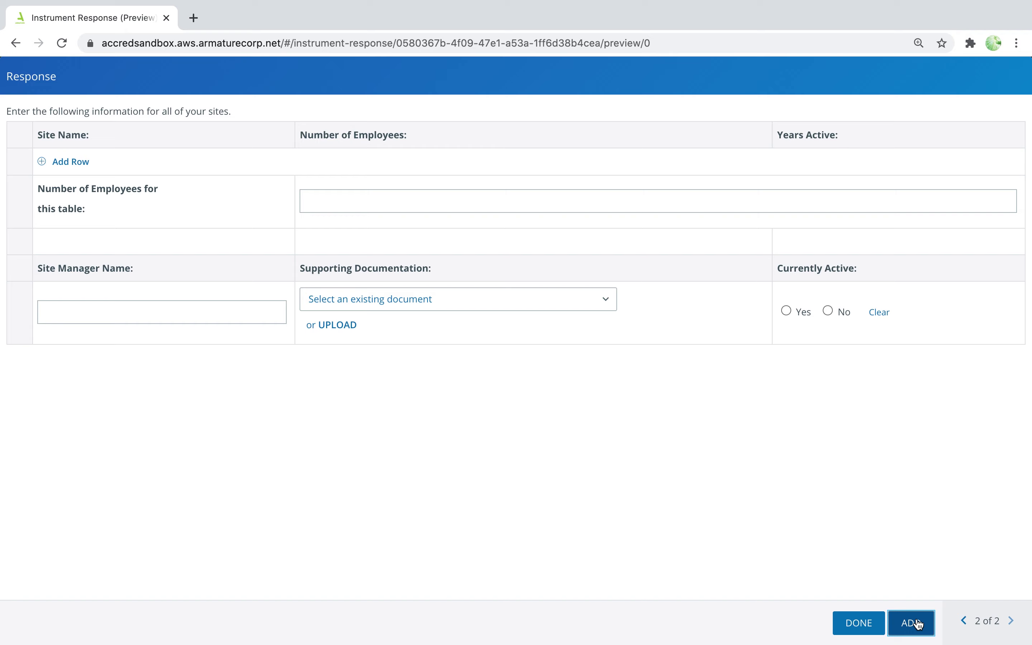
click(68, 163)
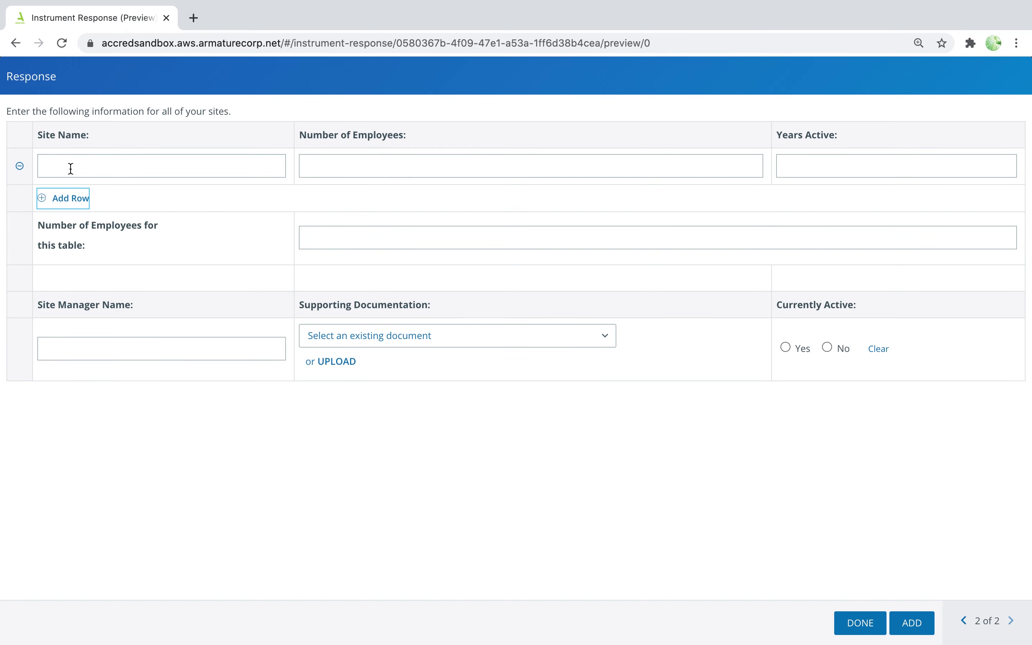
click(69, 199)
click(76, 240)
- Enter 3, 4 and 5 as the Number of Employees in the second response's rows, and finish the responses
click(364, 168)
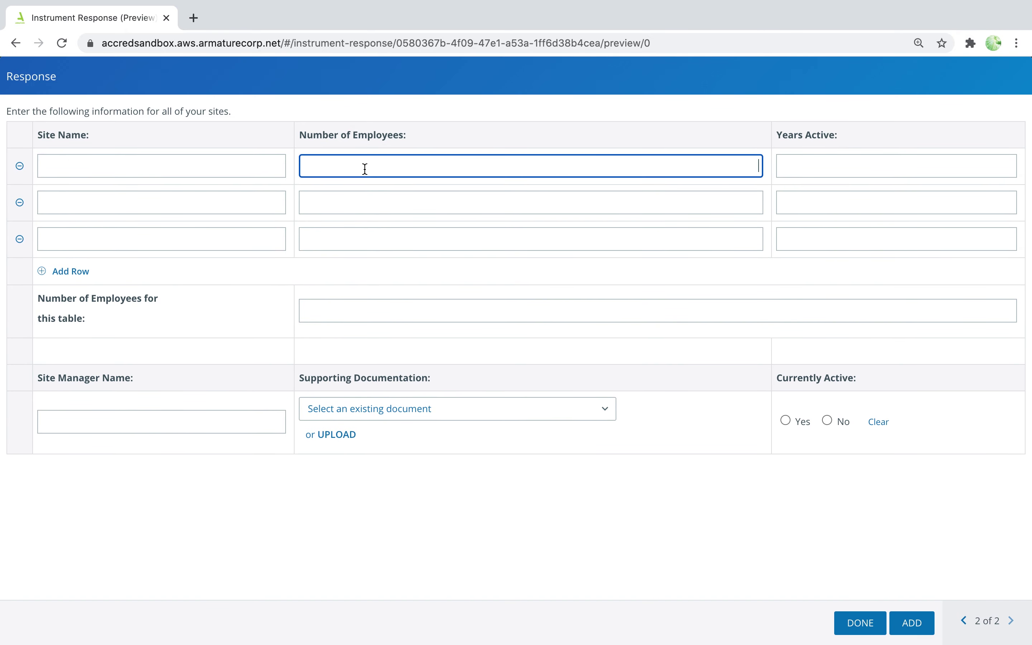
text(3)
click(374, 199)
text(4)
click(385, 232)
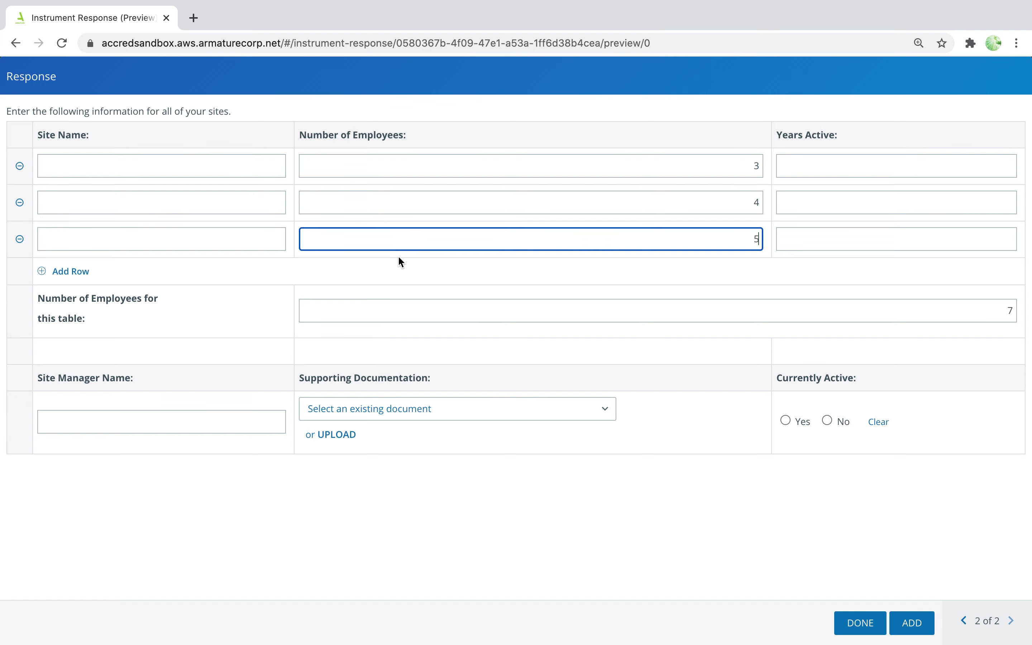
text(5)
click(476, 302)
click(848, 618)
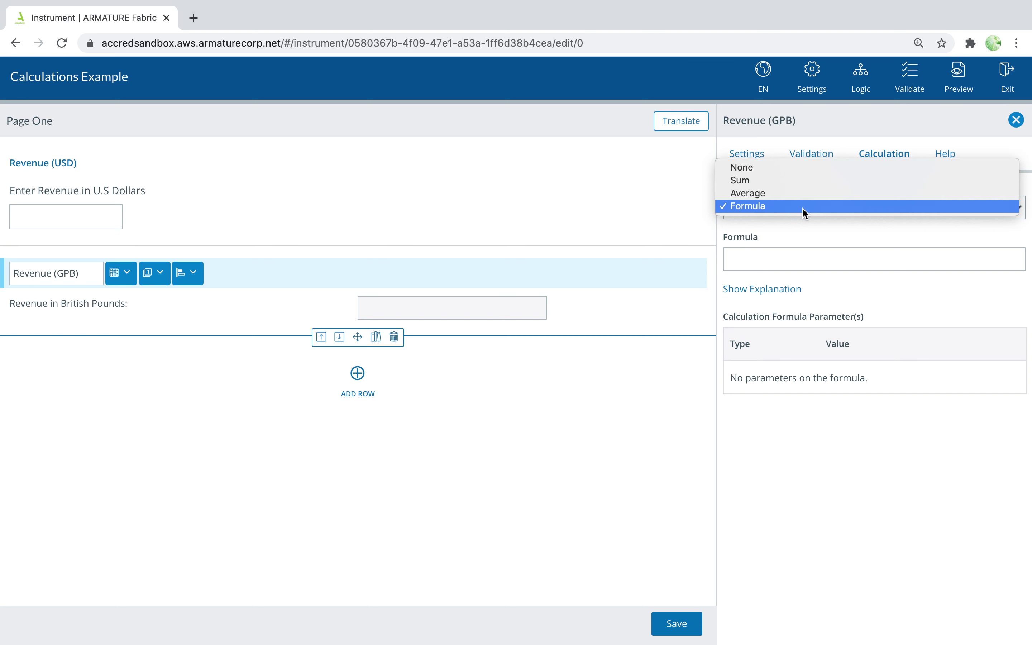
- Set the Revenue (GPB) question's calculation type to Formula with the formula A*B
click(803, 206)
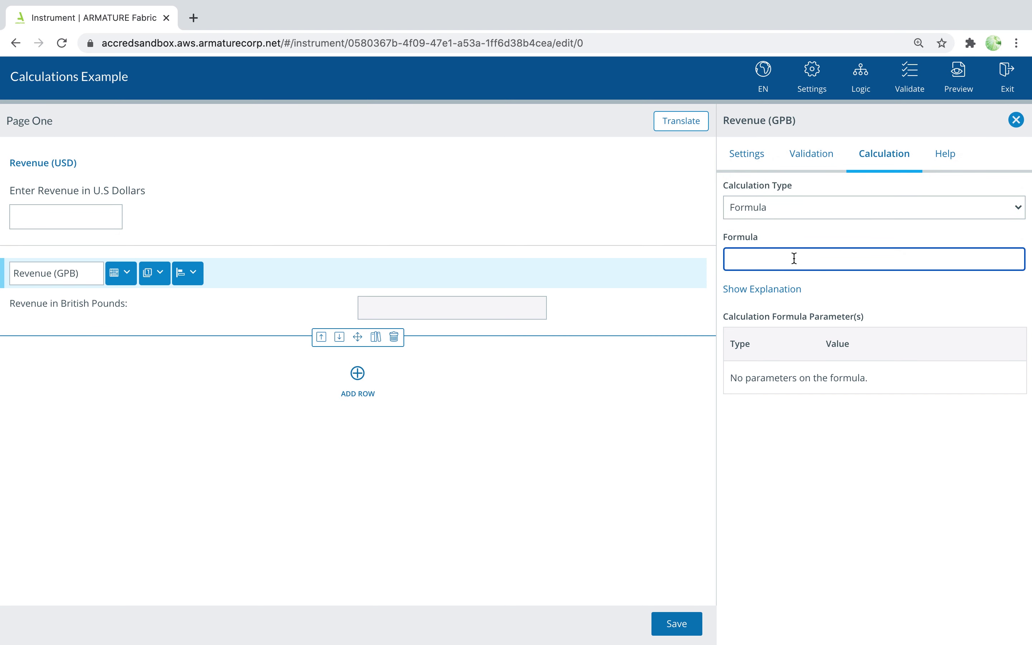
text(A*B)
click(851, 285)
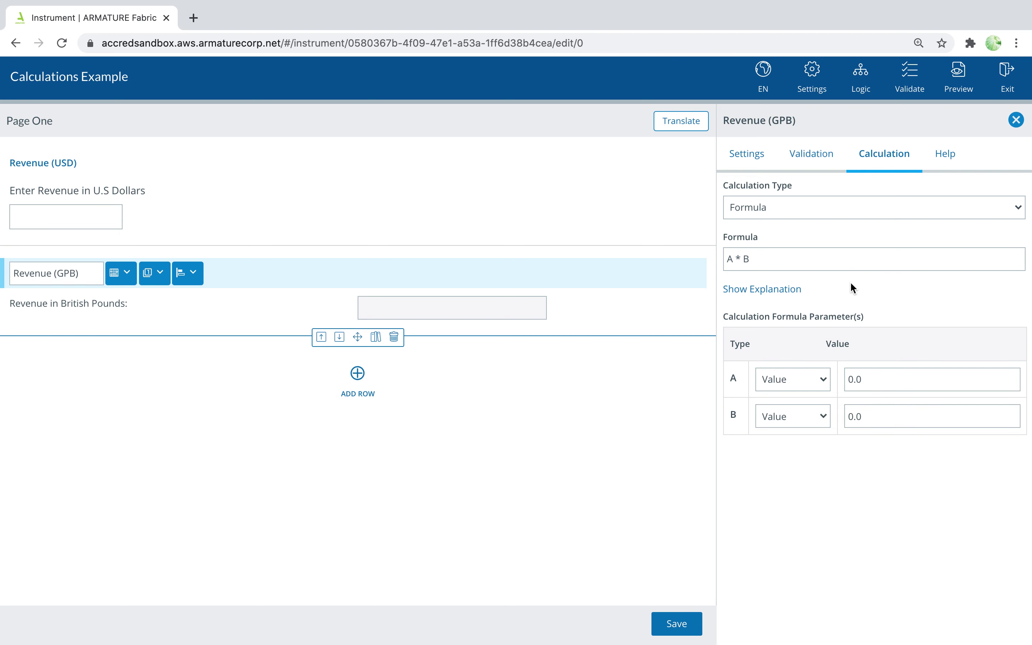
- Give formula parameter B the fixed value .72 and set parameter A's type to Variable
click(811, 416)
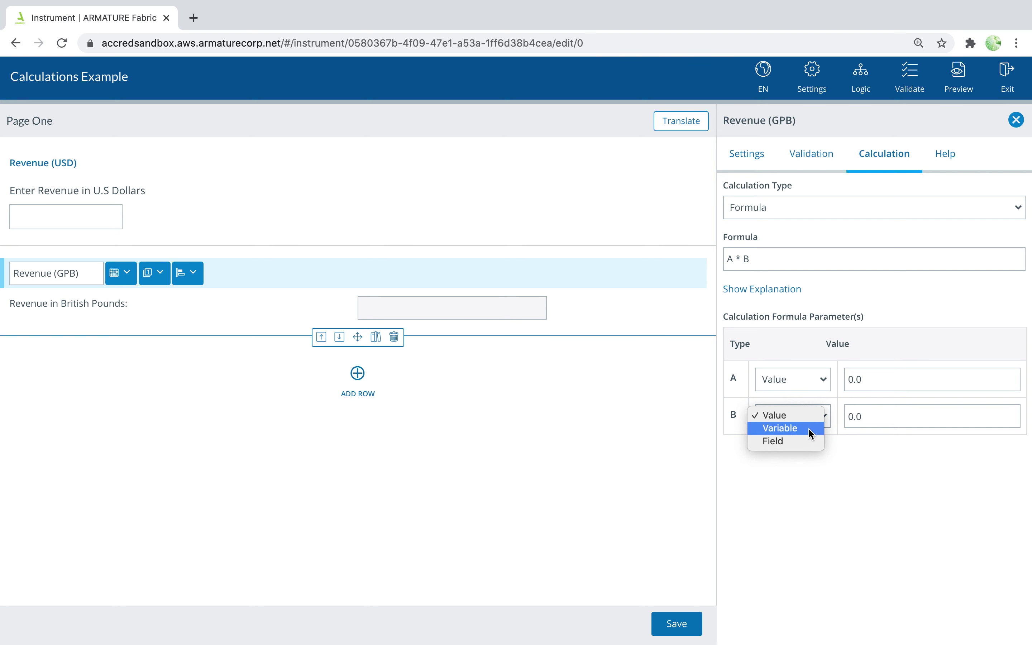
click(810, 415)
click(875, 414)
key(BackSpace)
key(BackSpace)
key(BackSpace)
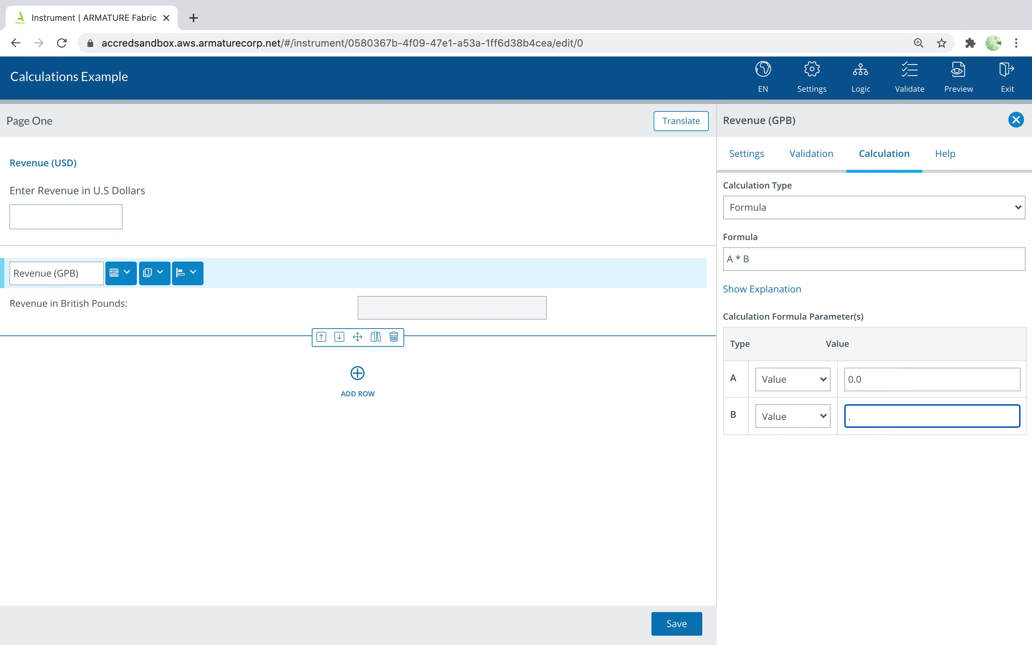
text(.72)
click(890, 451)
click(812, 379)
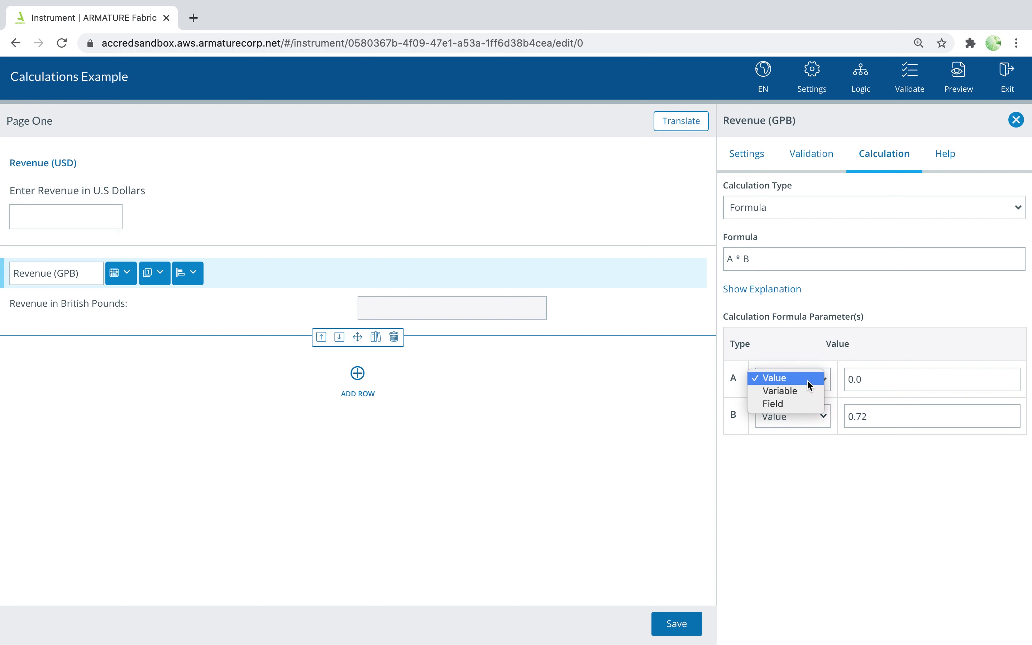
click(809, 390)
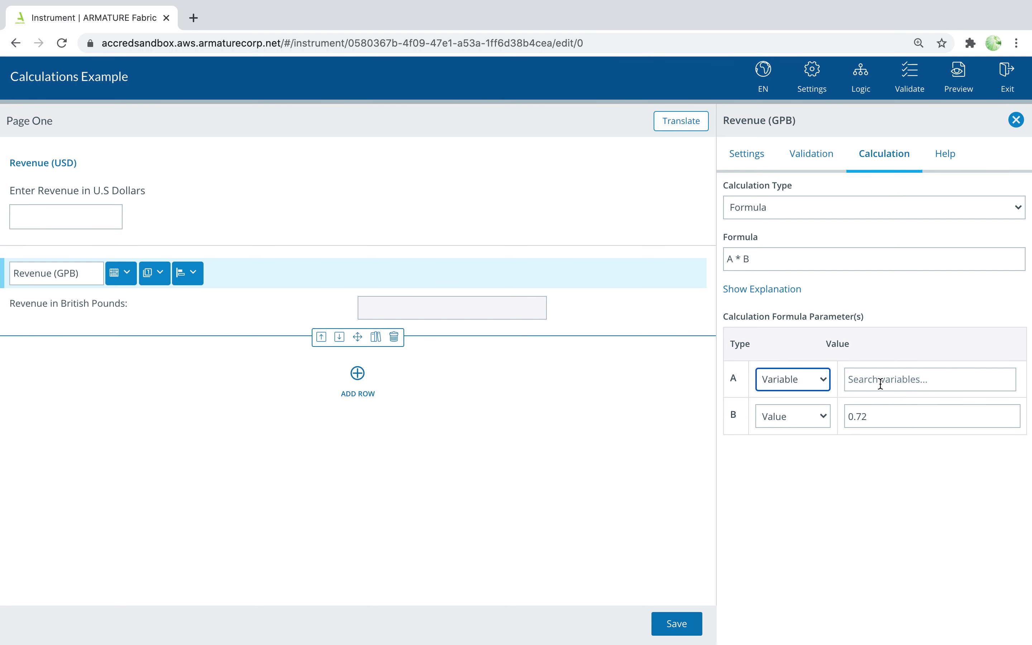
- Create a new variable named RevenueUSD on the Revenue (USD) question
click(394, 210)
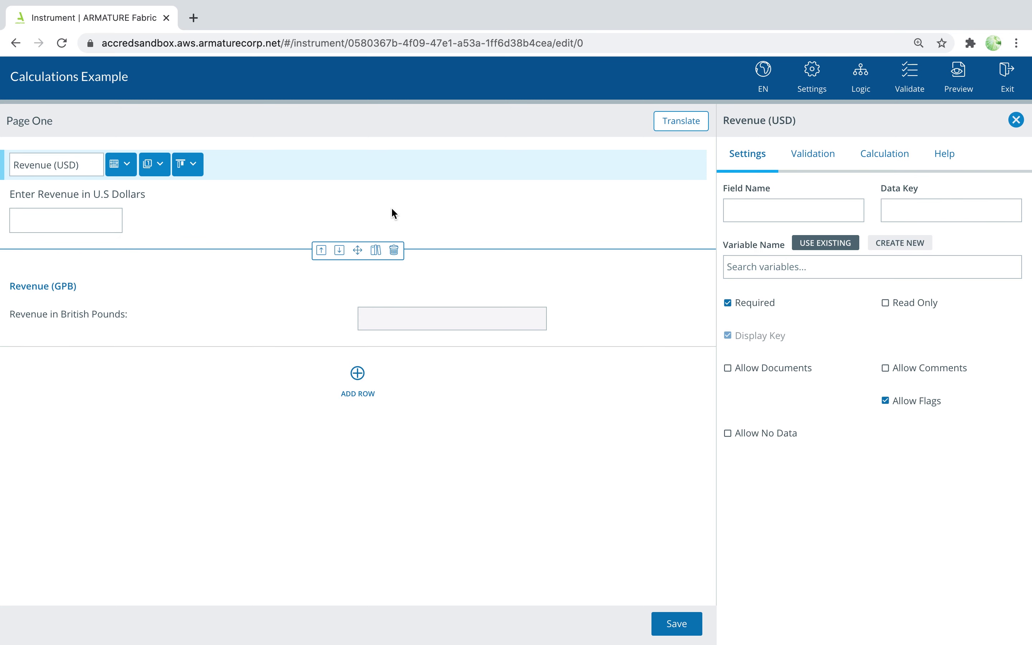
click(899, 244)
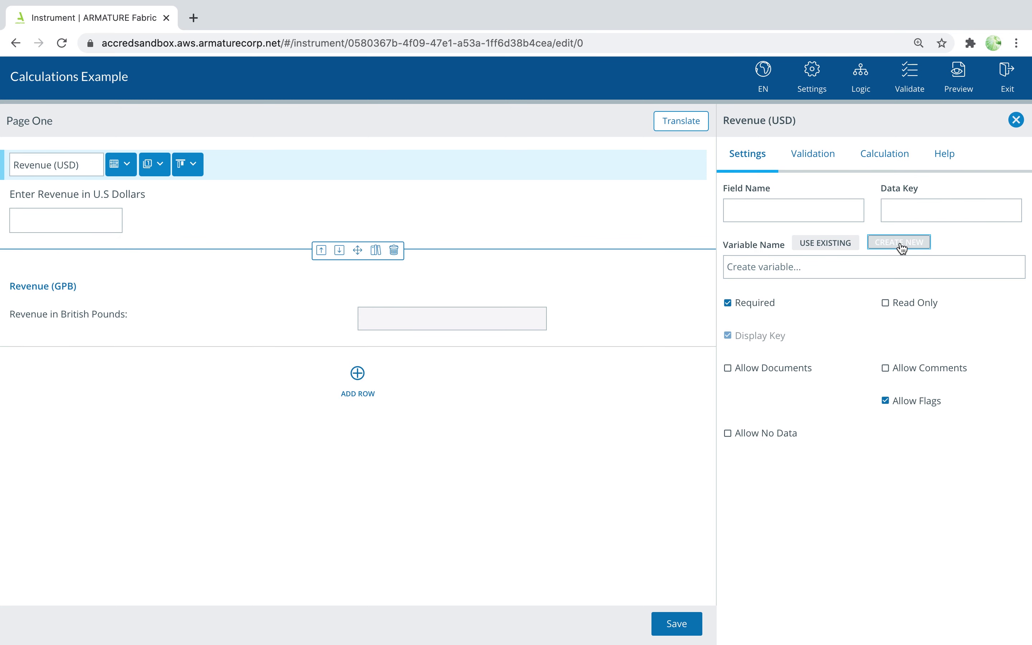
click(843, 267)
text(R)
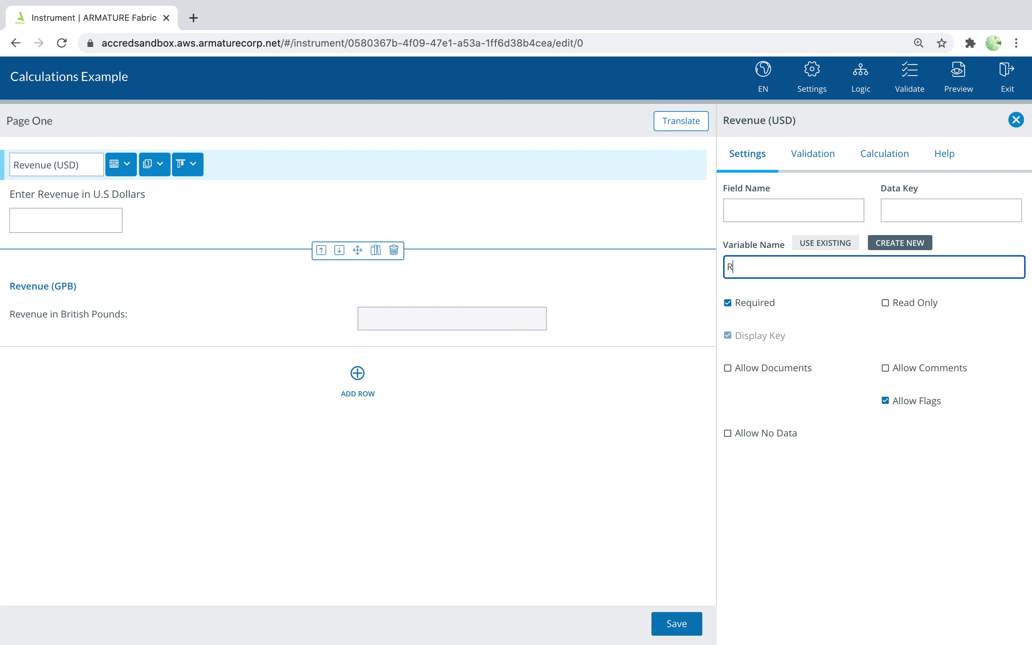
text(evenueUSD)
click(841, 300)
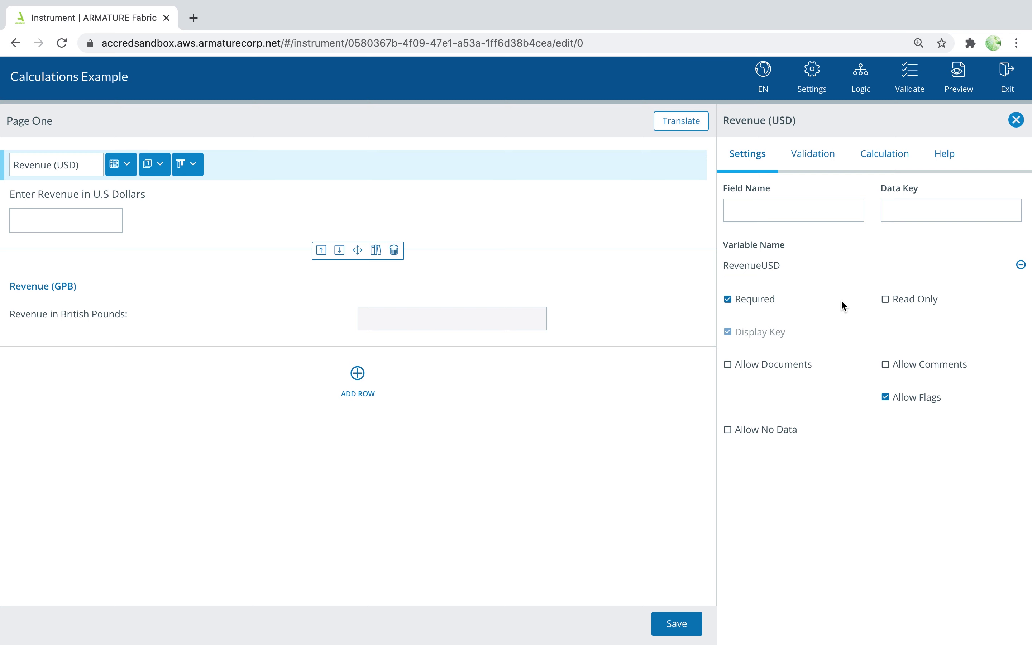
- Assign the RevenueUSD variable to parameter A of the Revenue (GPB) question's formula
click(249, 296)
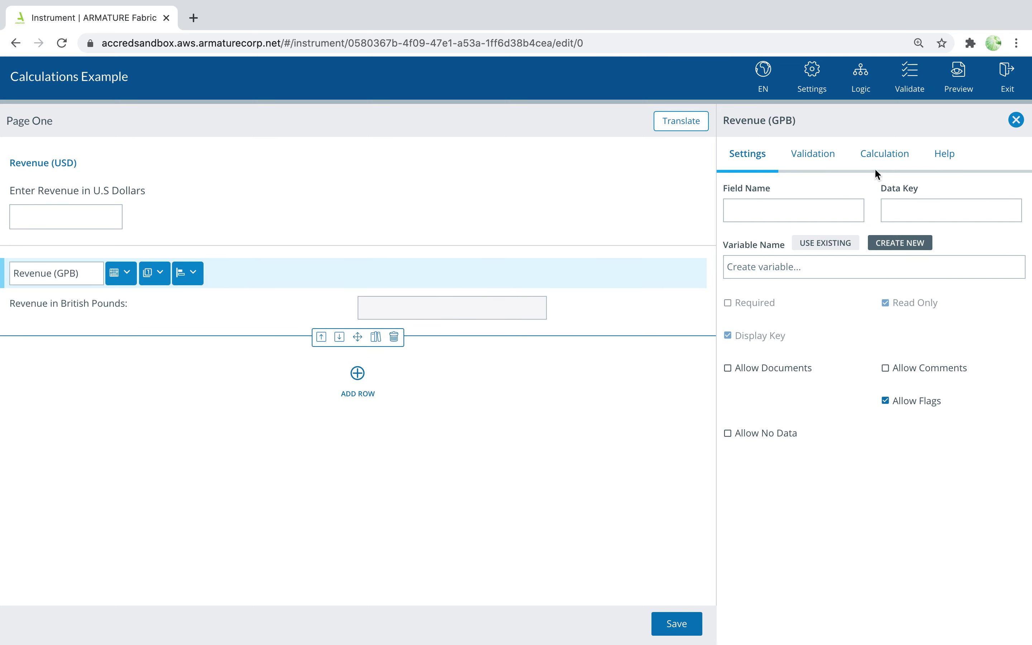
click(881, 158)
click(887, 377)
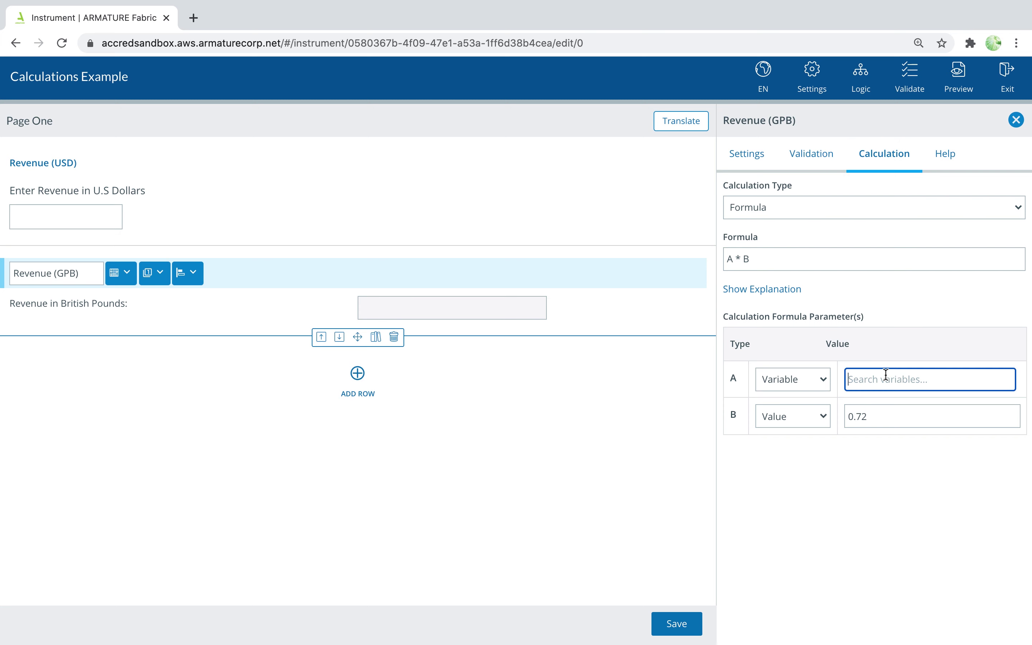
text(Rev)
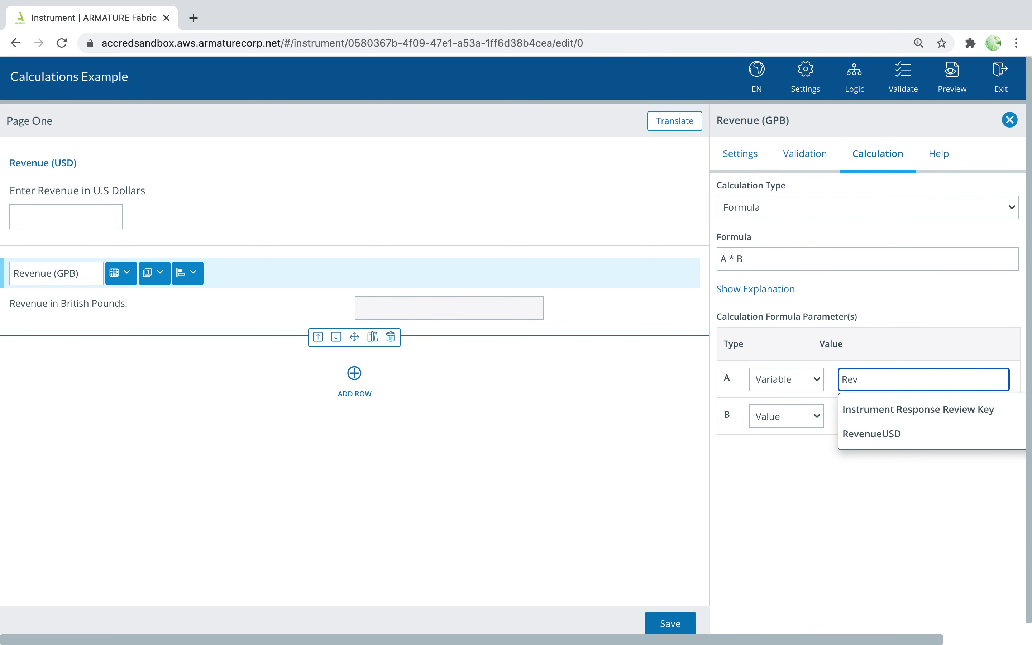
click(892, 430)
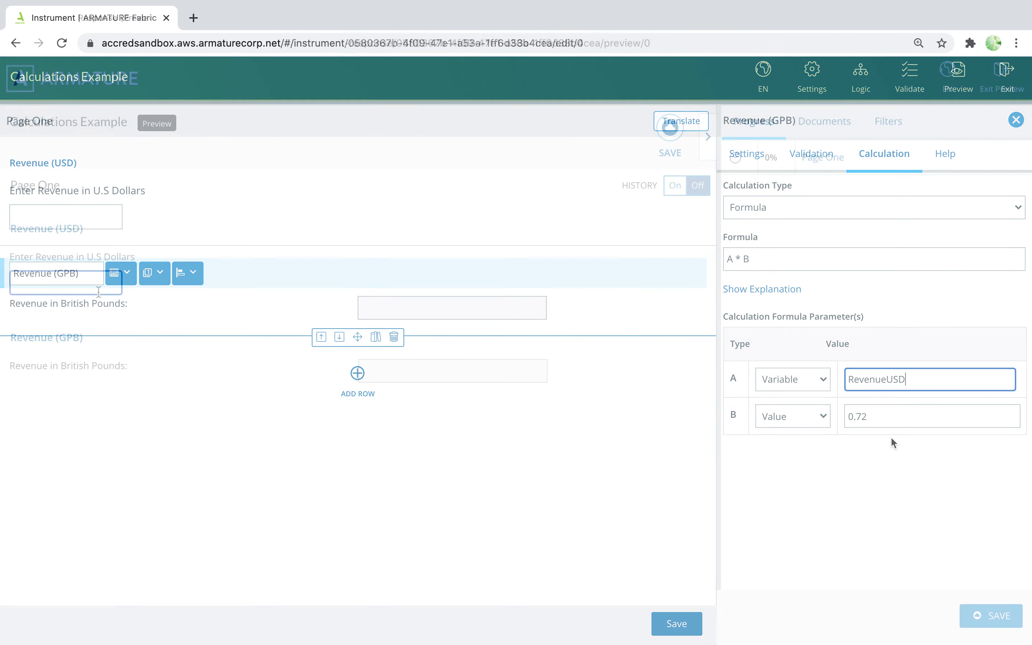
- Test the currency formula in the preview by entering 125000 as the revenue in U.S. dollars
text(125000)
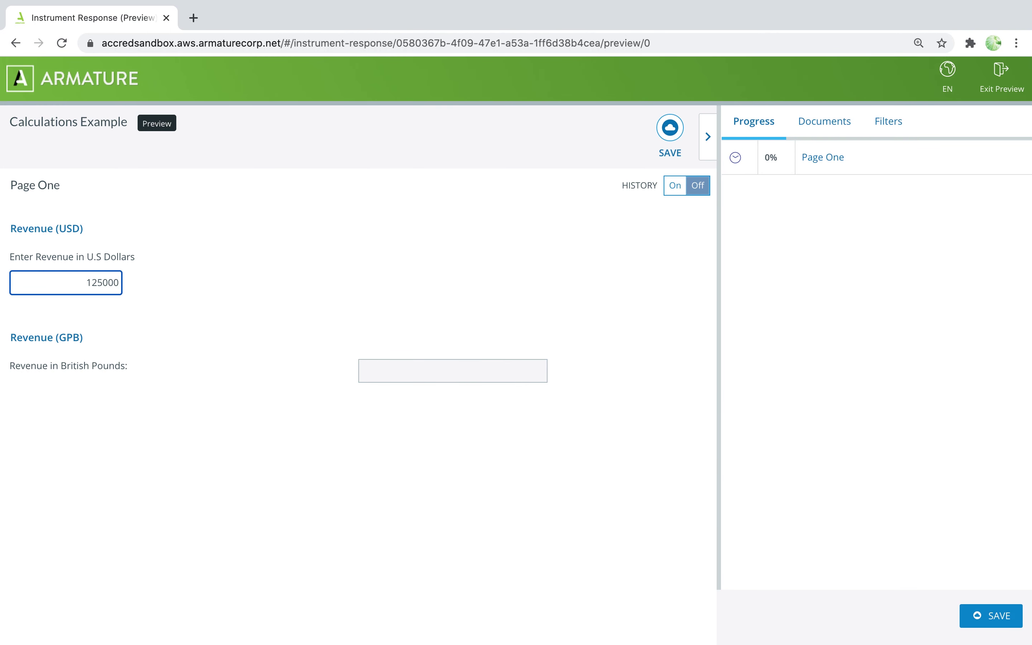
click(142, 314)
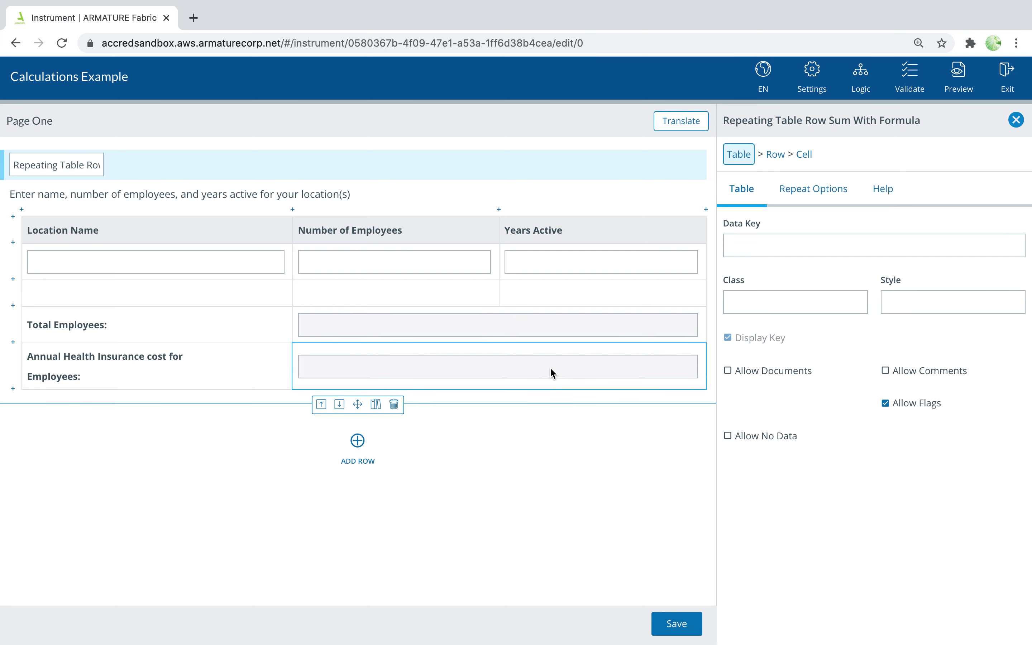
- Set the field name of the Total Employees answer cell to Total Employees
click(498, 331)
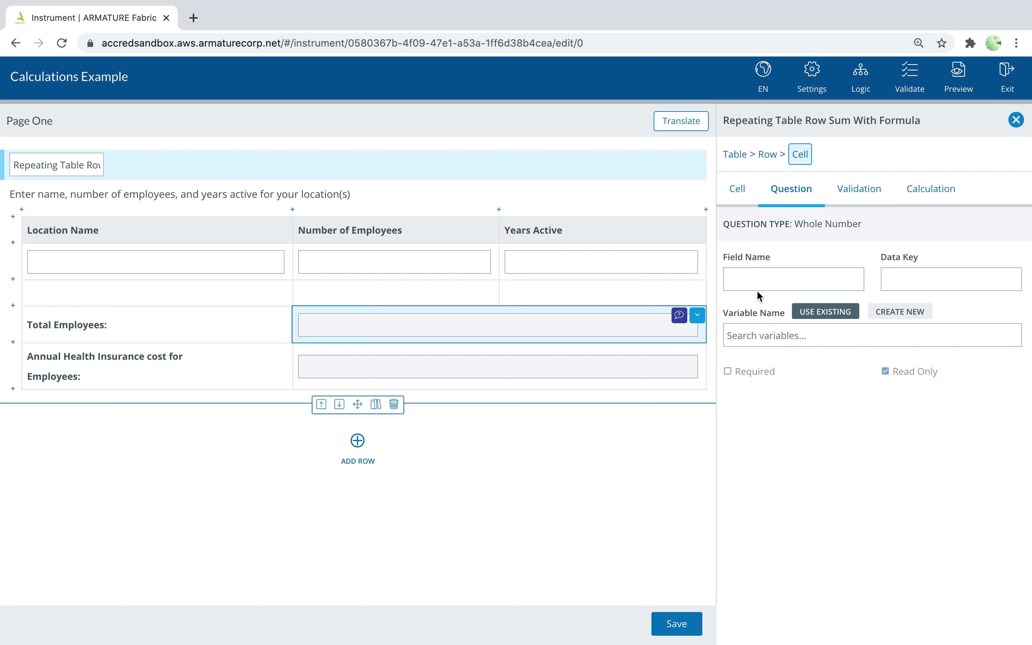
click(793, 279)
text(Total)
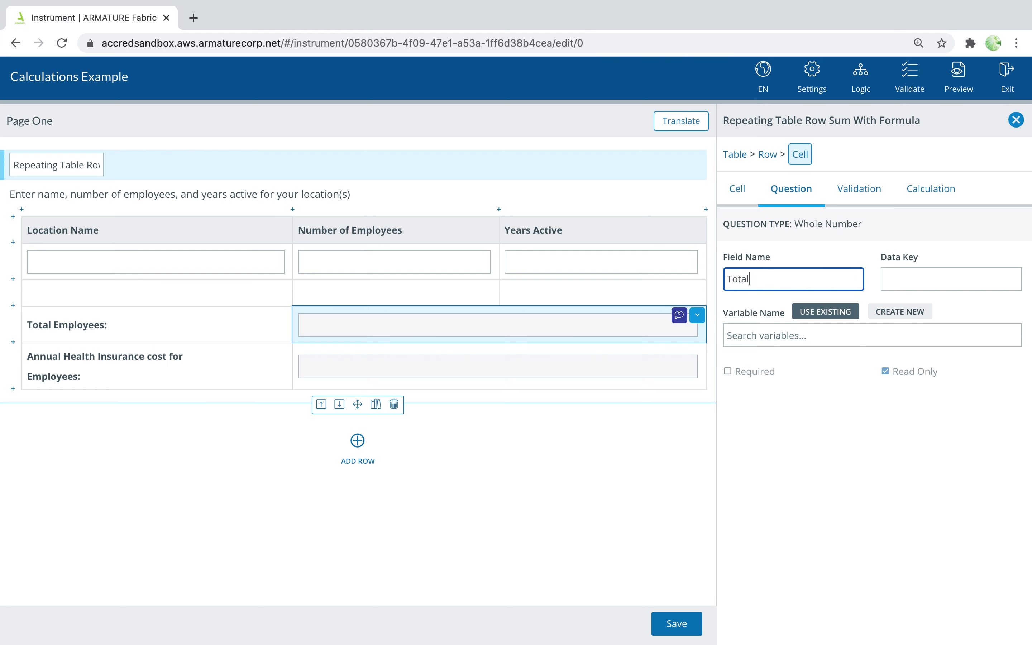
text( Employees)
- Set the Annual Health Insurance cost cell's advanced calculation type to Formula with the formula A*B+C
click(623, 379)
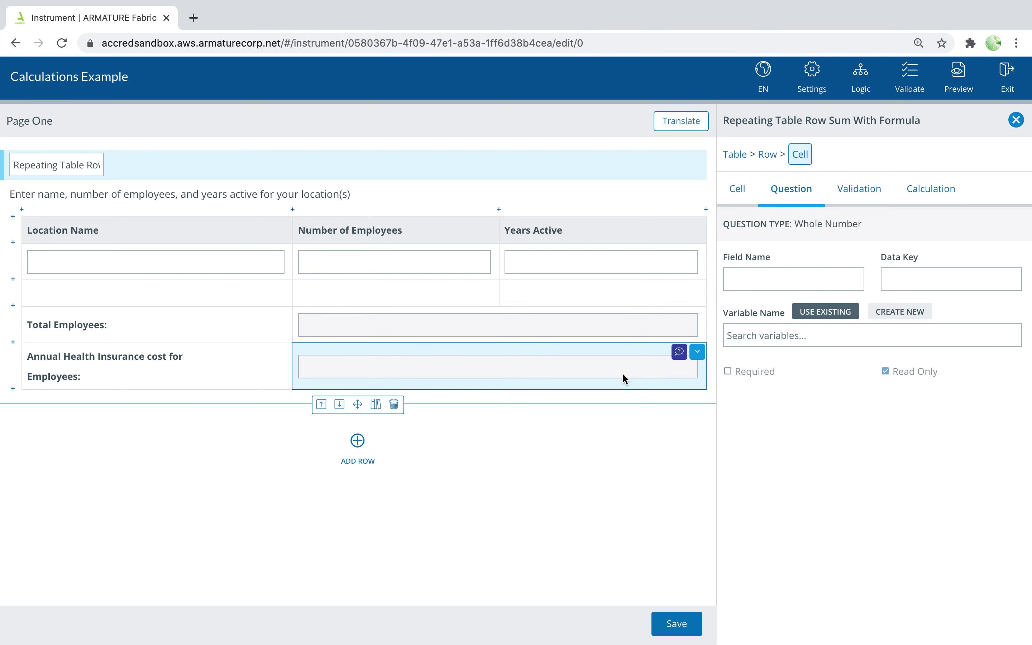
click(919, 195)
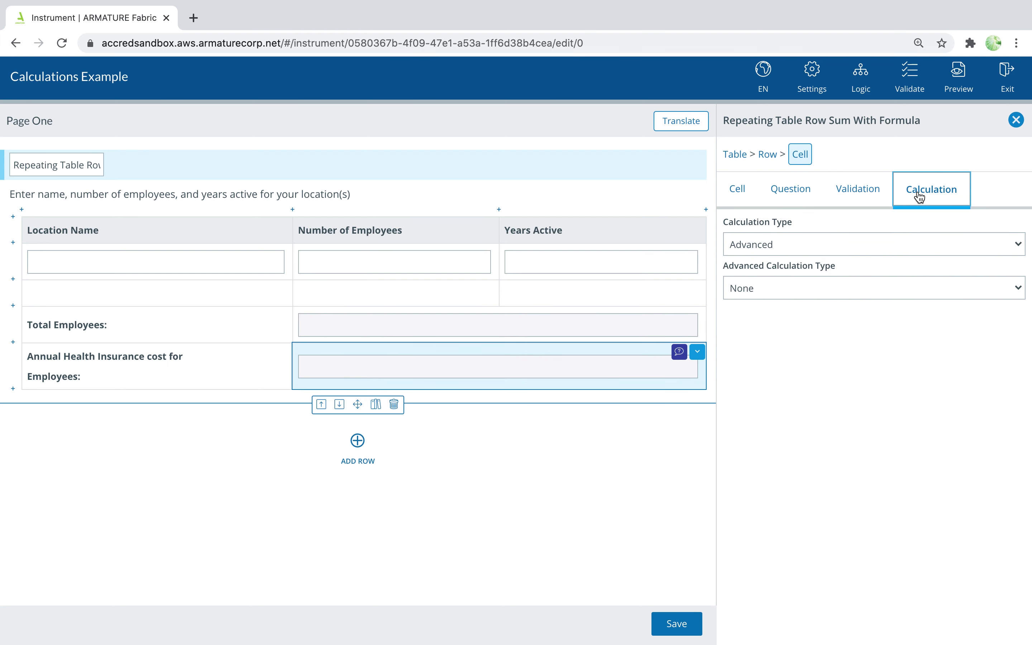
click(890, 293)
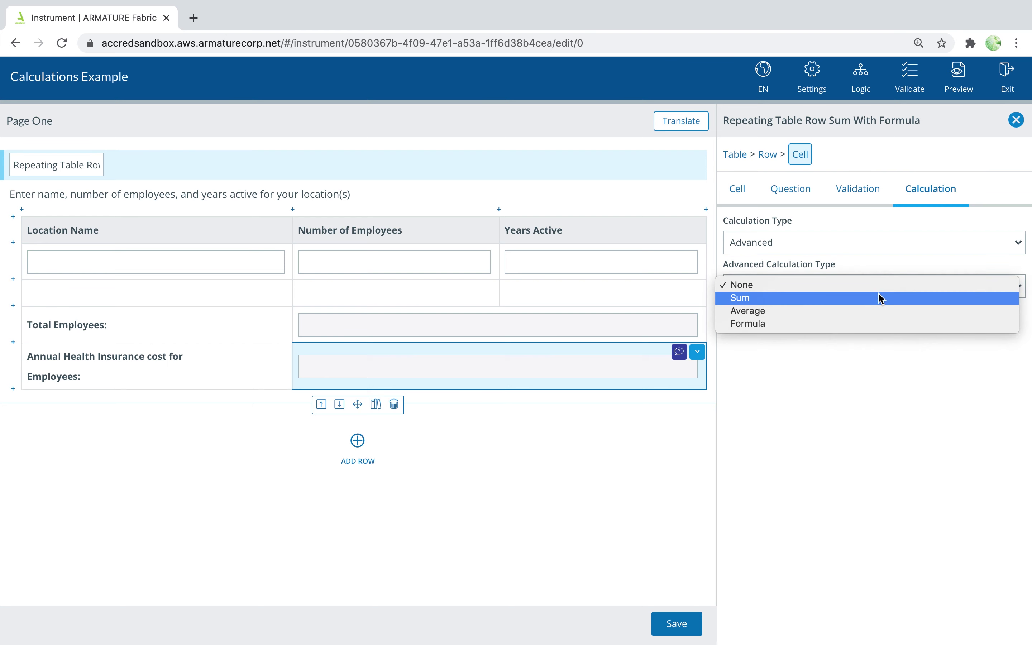
click(834, 324)
click(833, 337)
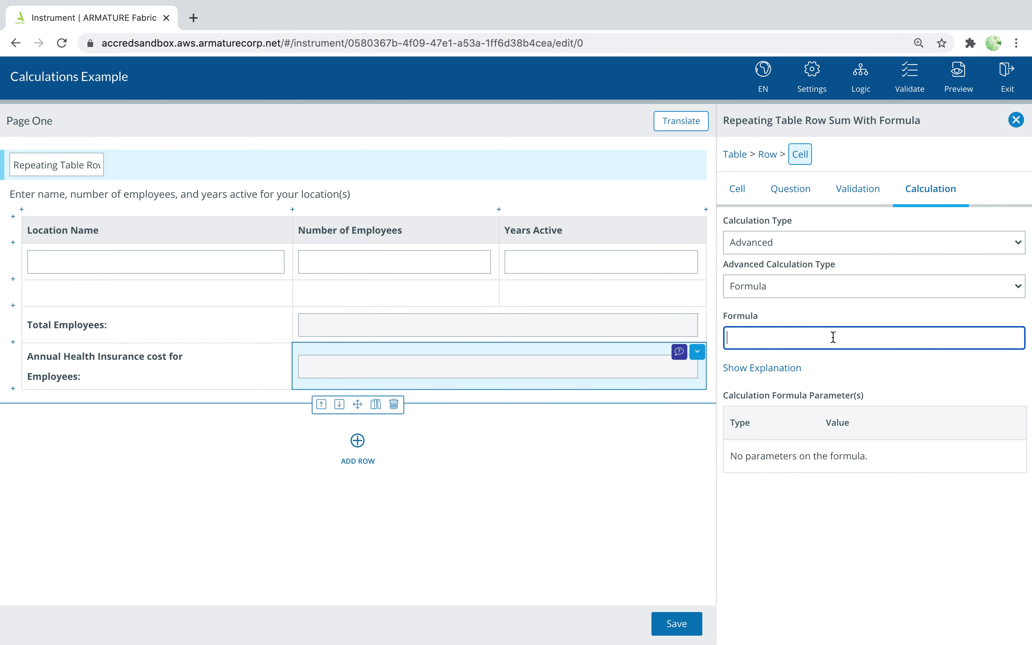
text(A*B+C)
click(860, 360)
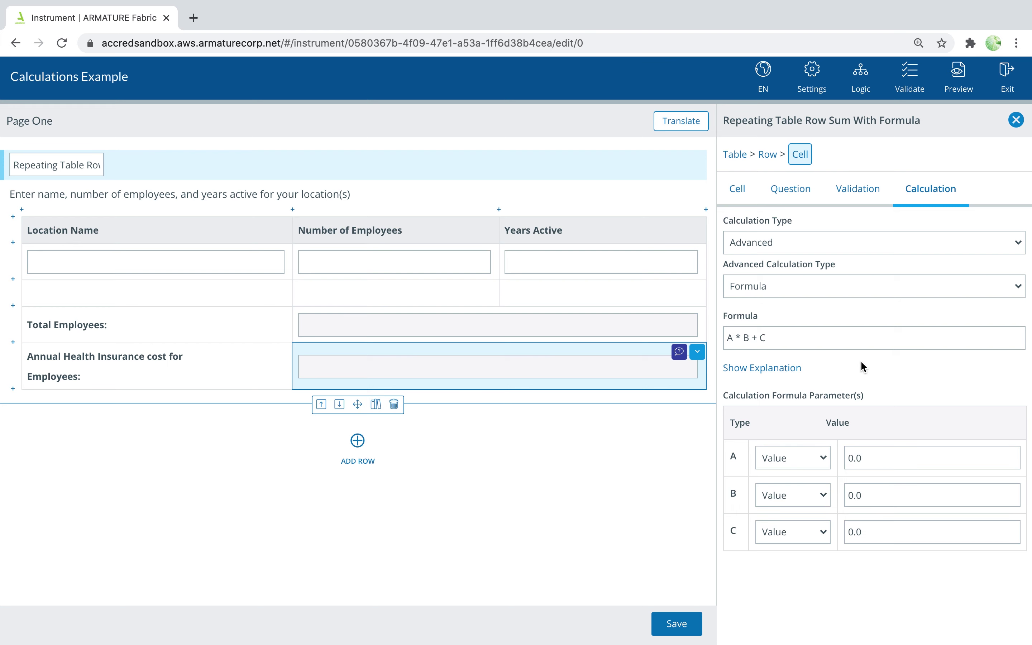
- Set formula parameter A's type to Field and link it to the Total Employees field
click(796, 457)
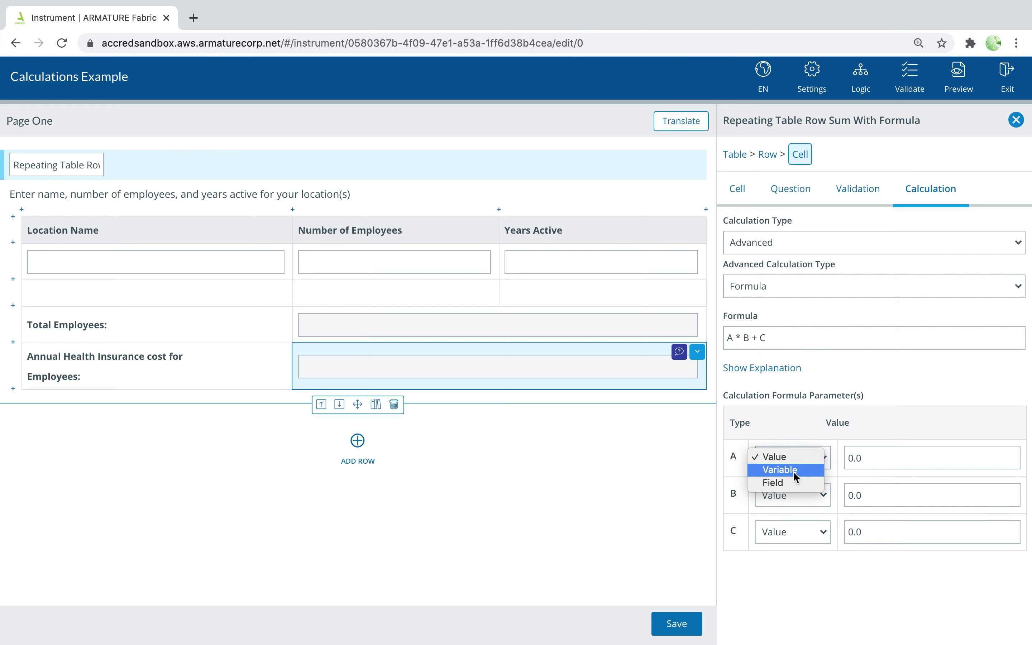
click(788, 482)
click(890, 460)
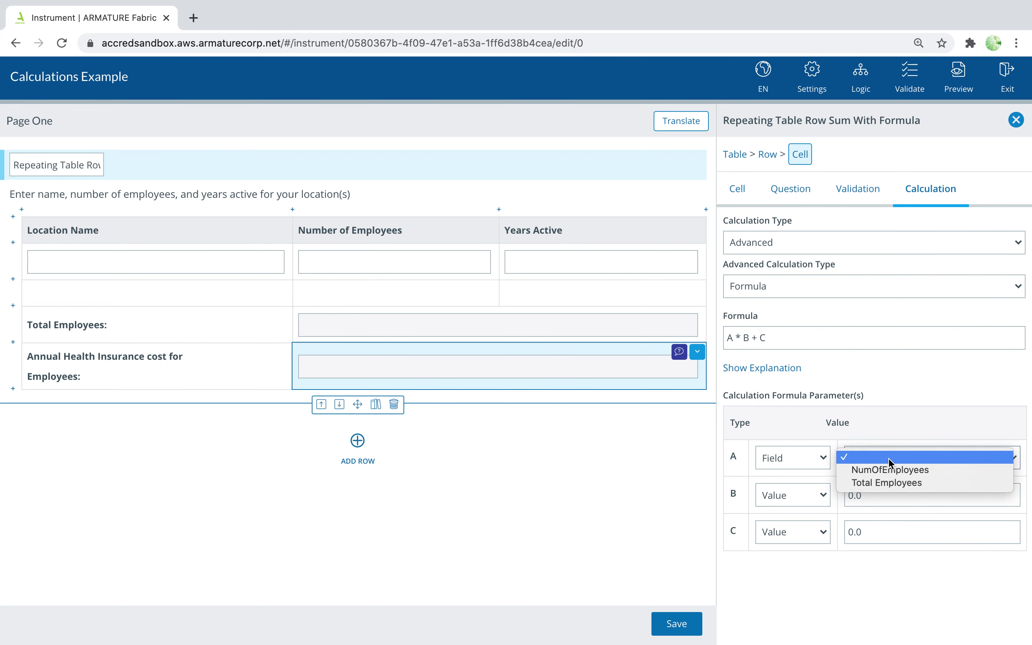
click(887, 482)
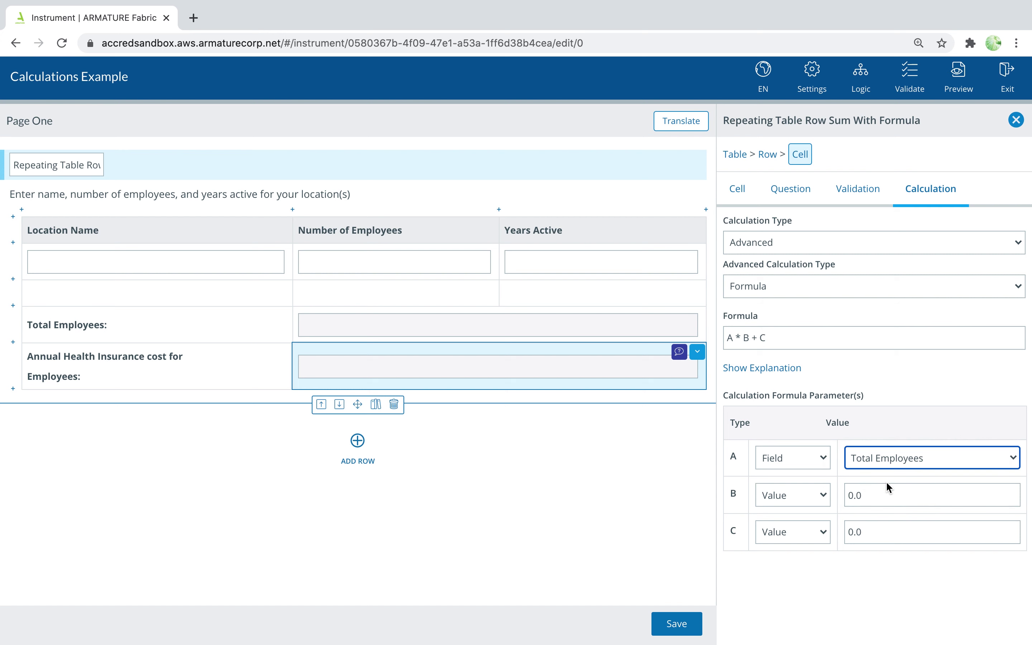
- Give formula parameters B and C the fixed values 496 and 75
click(892, 498)
key(BackSpace)
key(BackSpace)
key(BackSpace)
text(496)
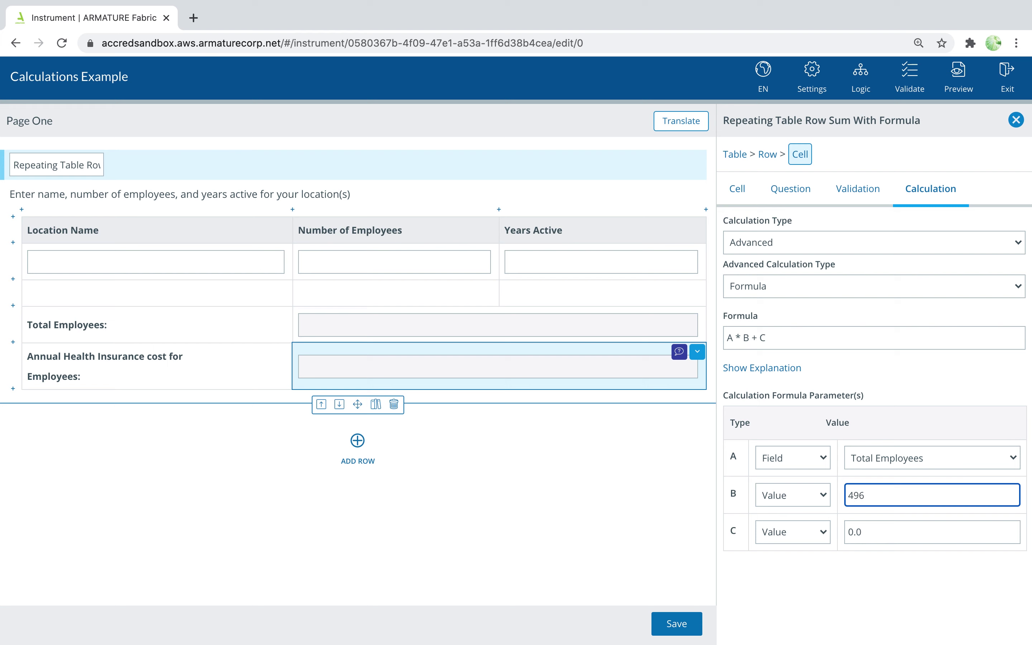
click(898, 529)
key(BackSpace)
key(BackSpace)
key(BackSpace)
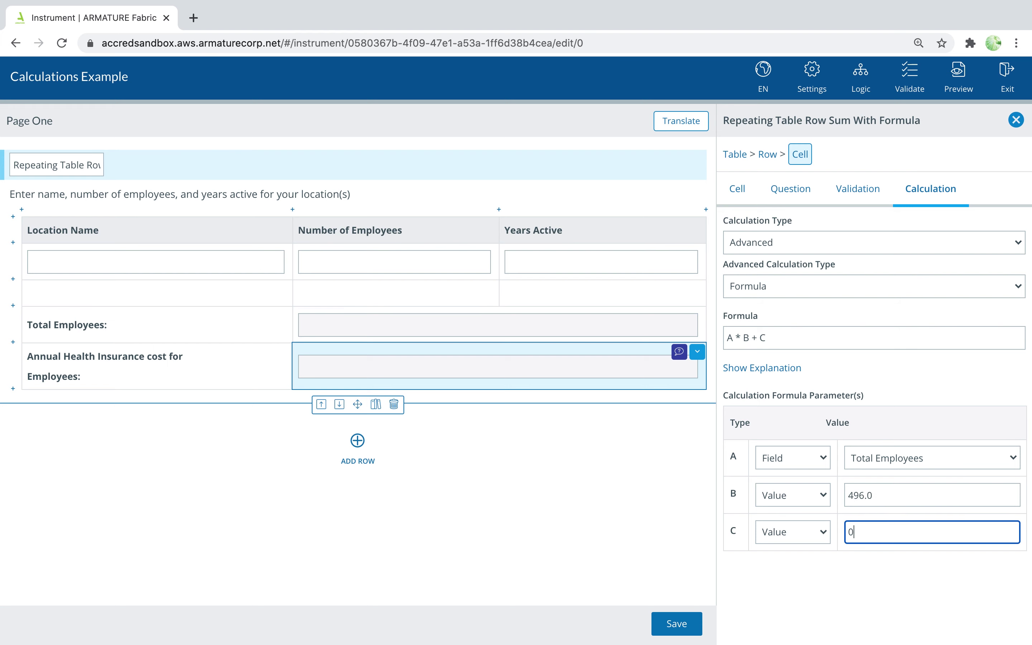
text(75)
click(914, 561)
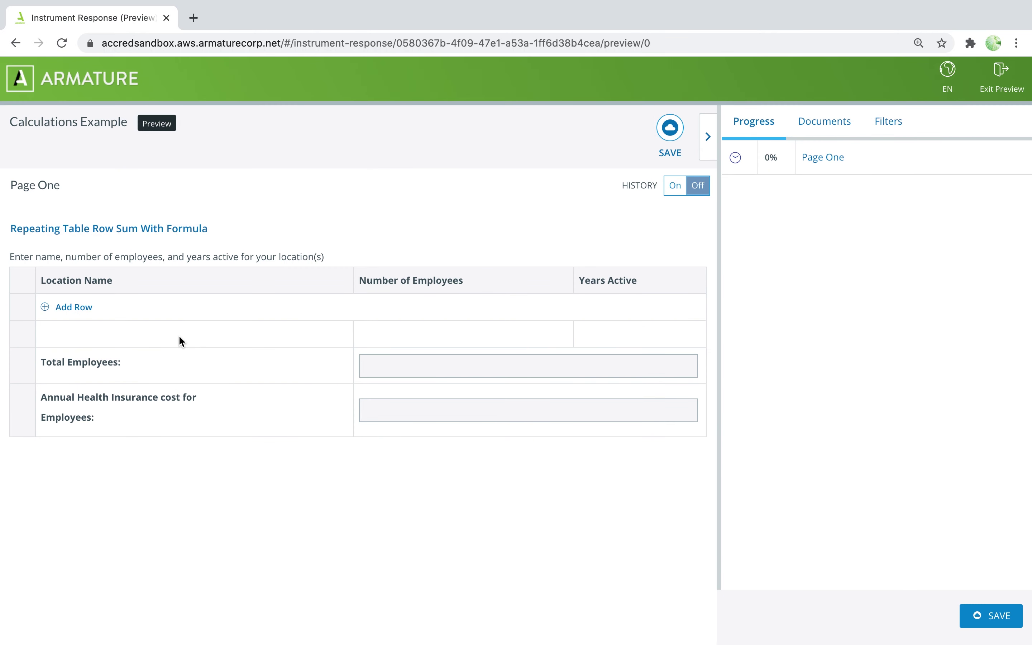
- Add three location rows to the Repeating Table Row Sum With Formula table in the preview
click(74, 307)
click(83, 349)
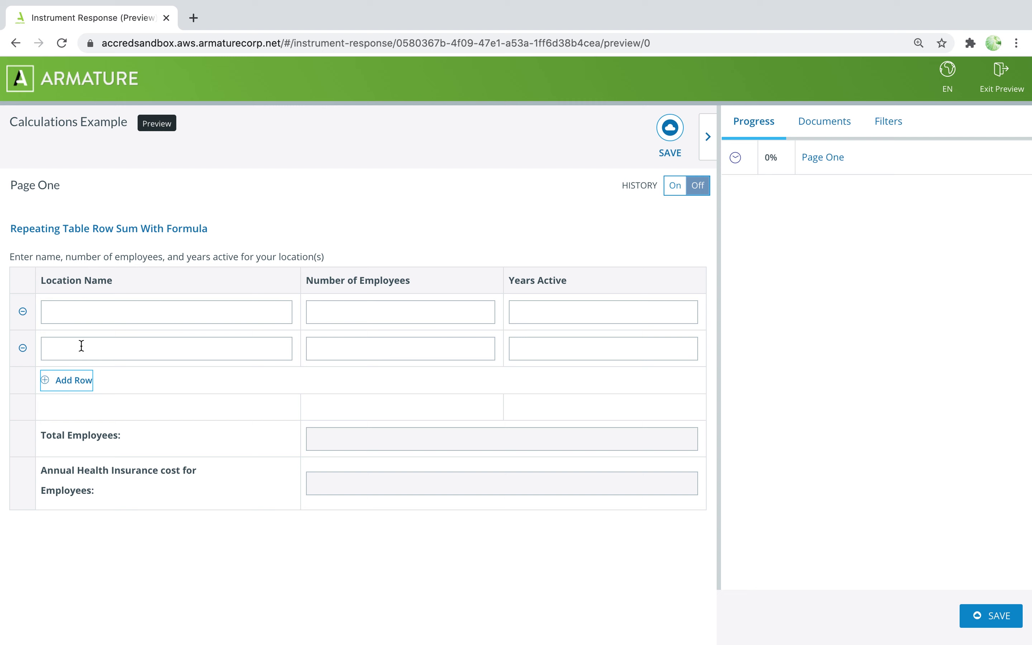
click(79, 383)
- Enter 4, 5 and 6 as the Number of Employees in the three location rows
click(333, 310)
text(4)
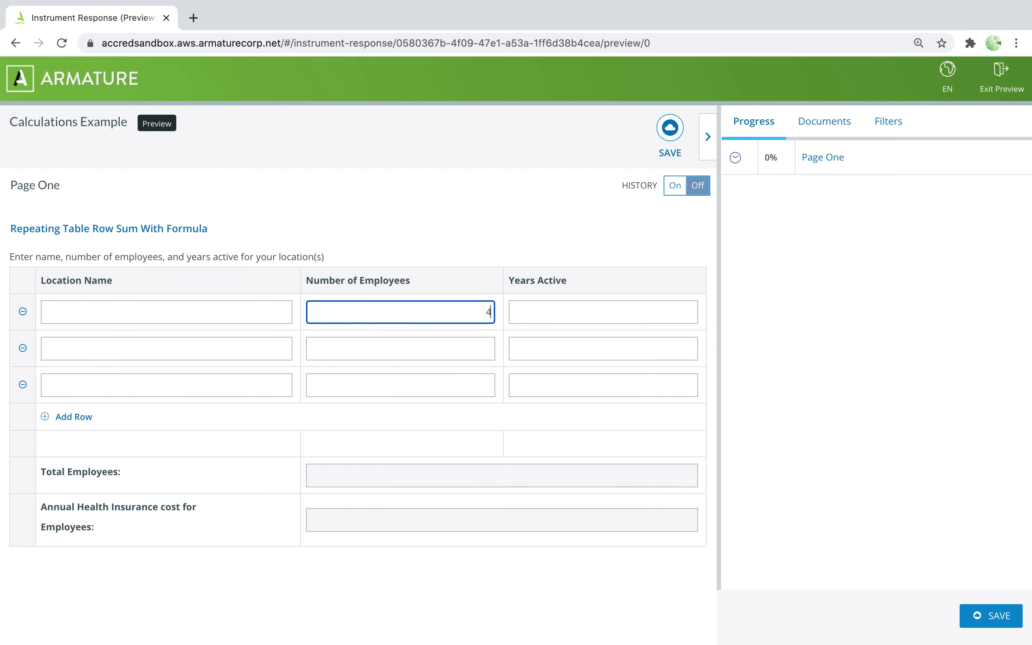
click(352, 345)
text(5)
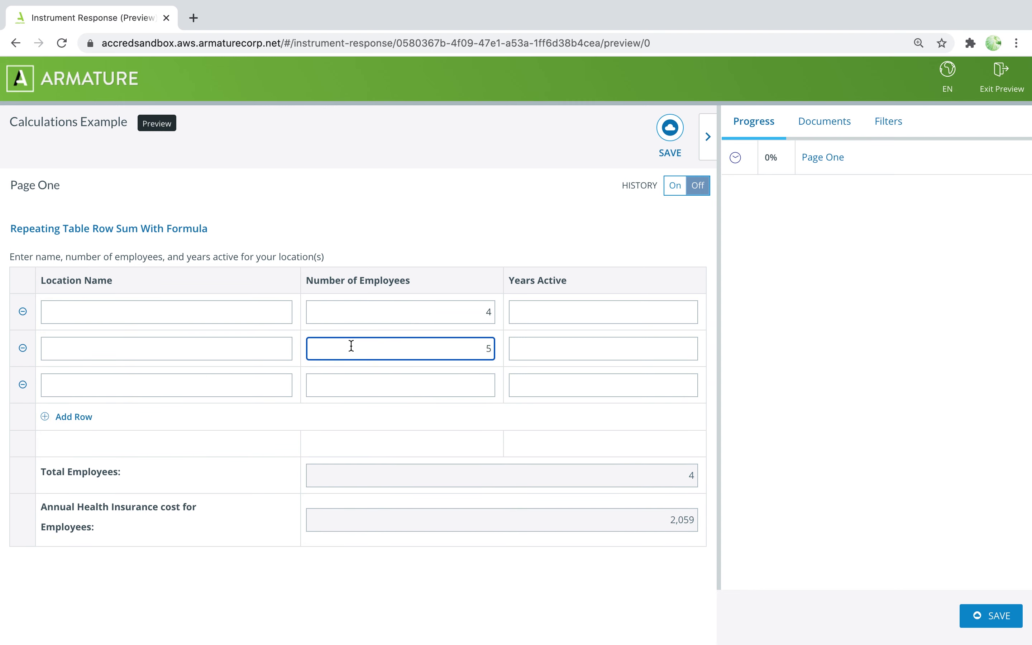
click(375, 382)
text(6)
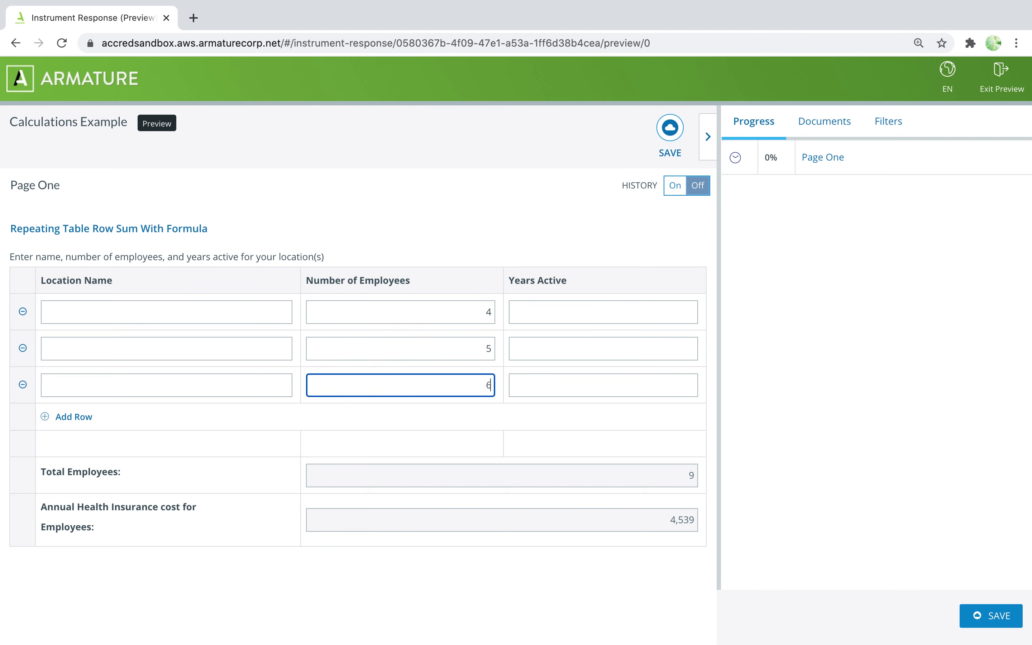
click(396, 411)
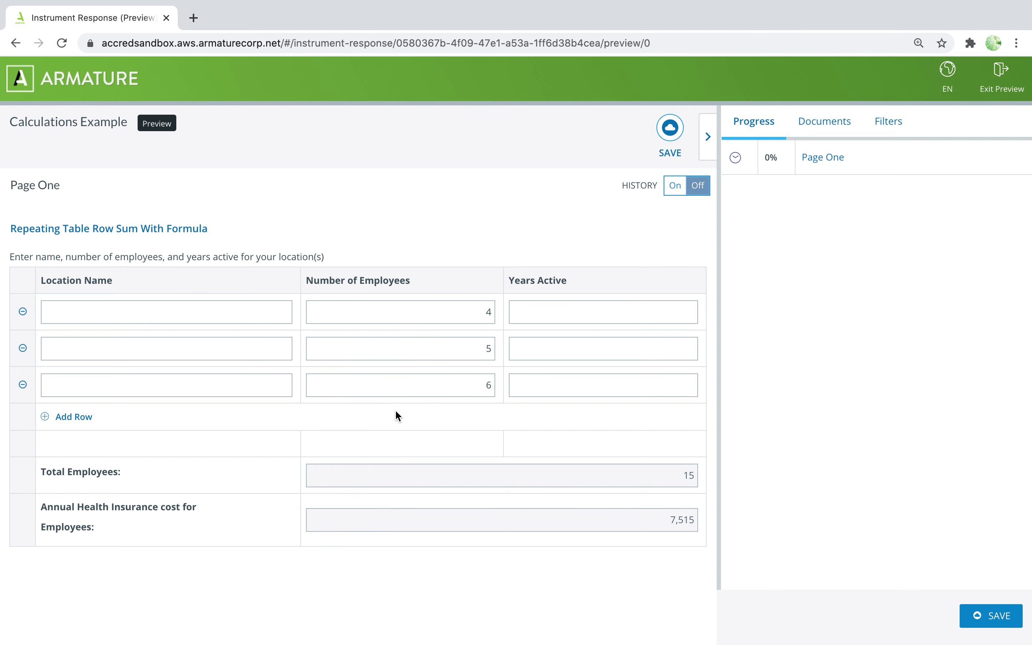